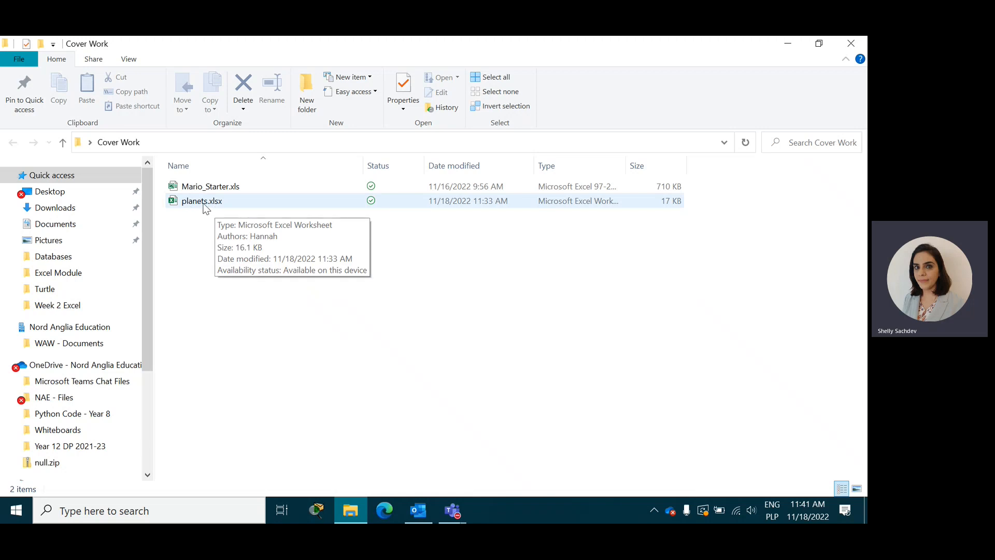
Open planets.xlsx and review the planet table and the list of tasks to try
left_click(206, 208)
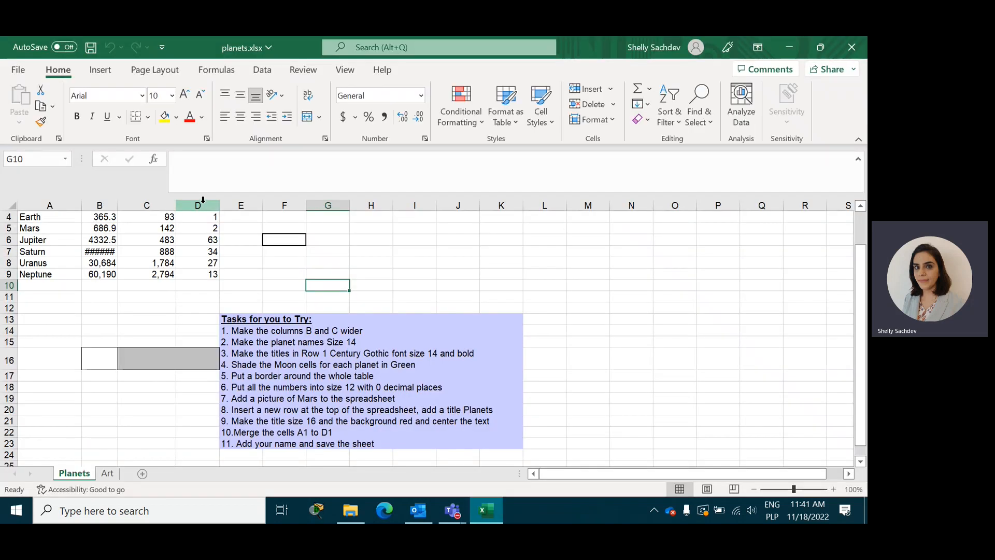
scroll(178, 300, "up", 1)
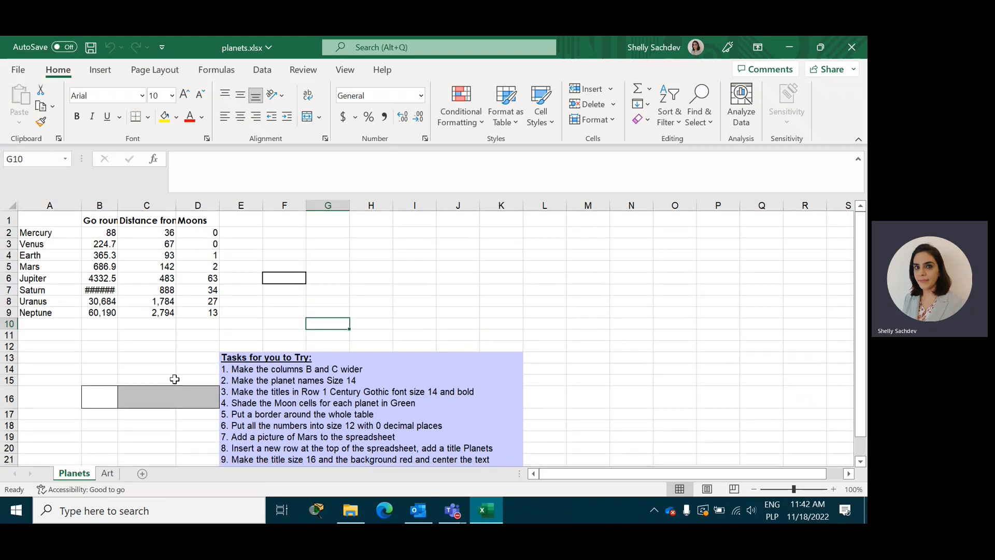
scroll(175, 379, "down", 1)
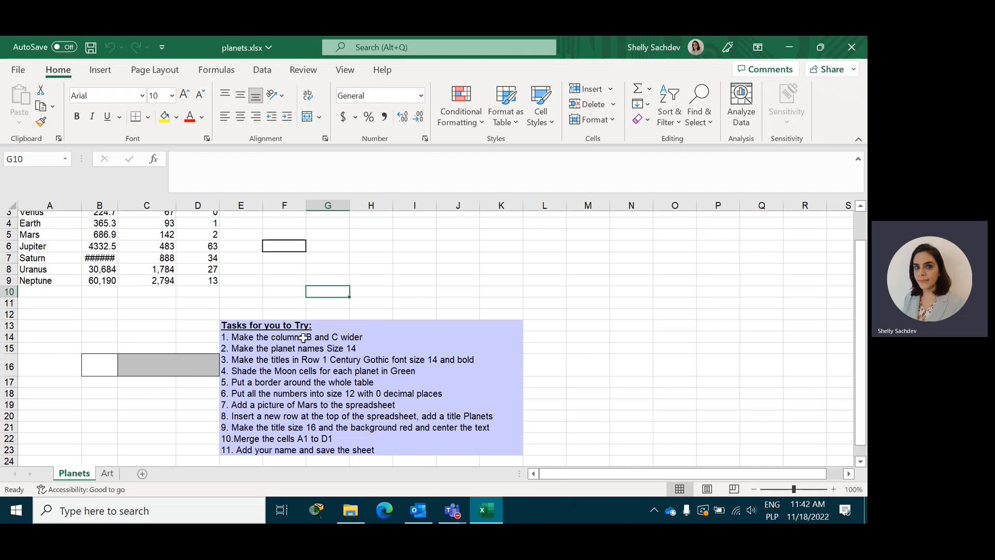
scroll(356, 337, "up", 1)
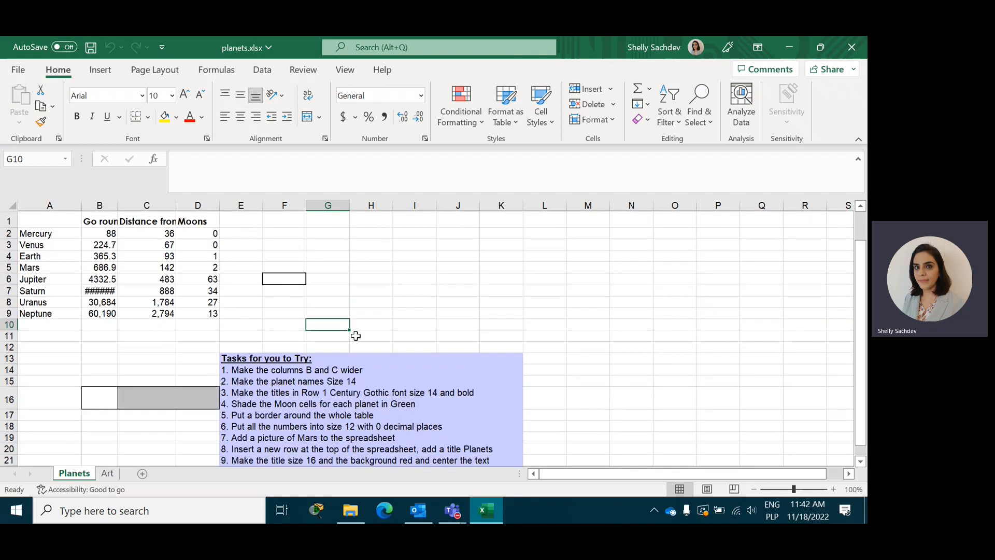
Widen columns B and C until the full orbit-days and distance-from-sun headings fit in row 1
left_click(101, 205)
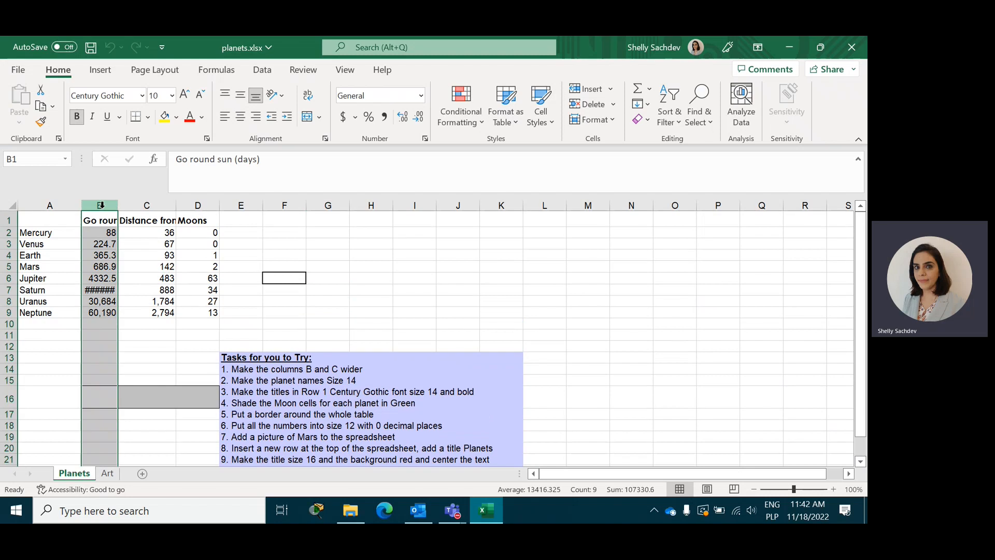
left_click(139, 205)
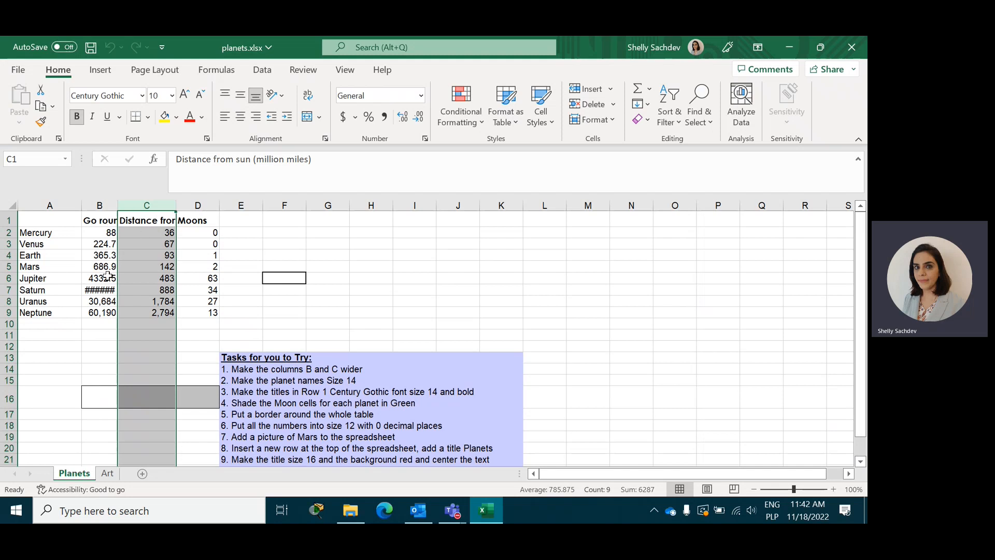
left_click(98, 288)
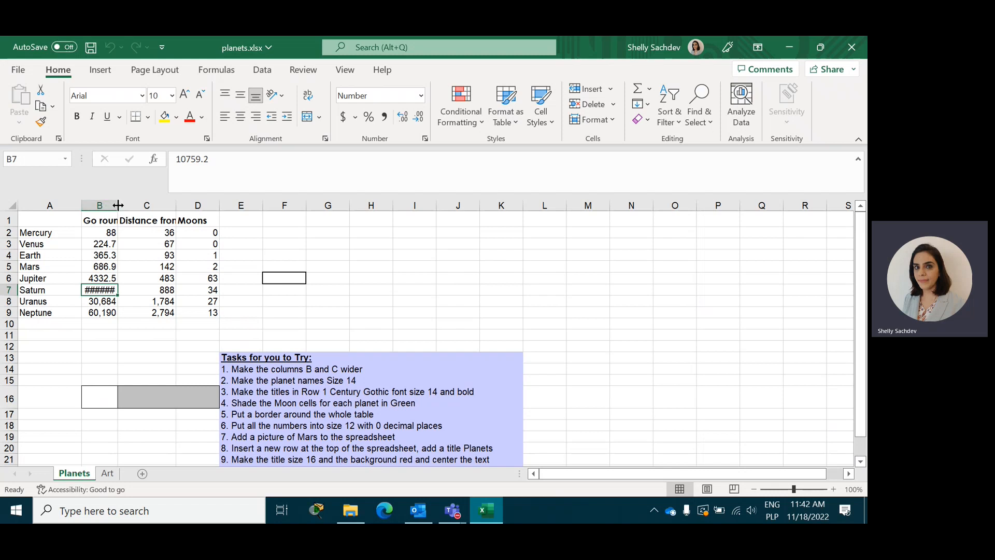
left_click_drag(118, 206, 177, 204)
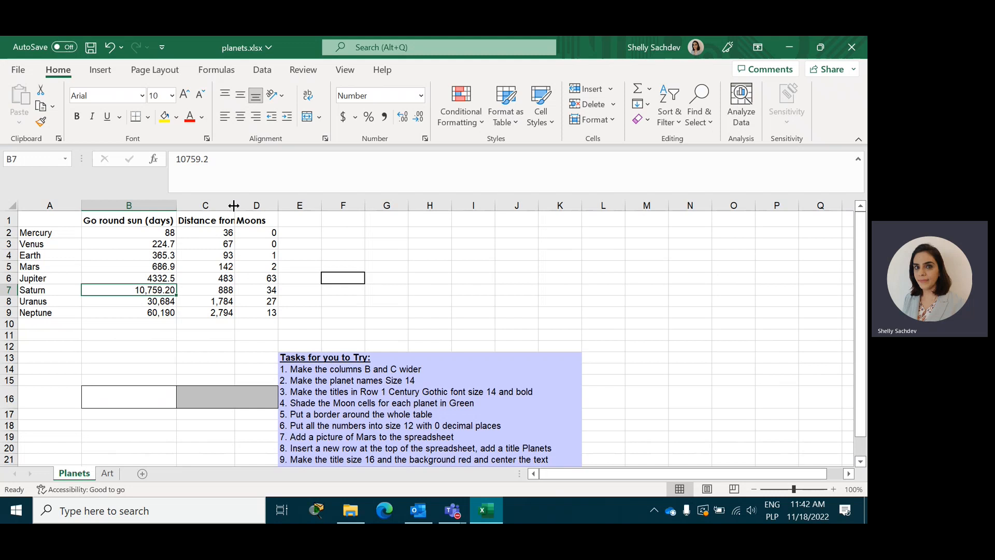
left_click_drag(234, 206, 295, 203)
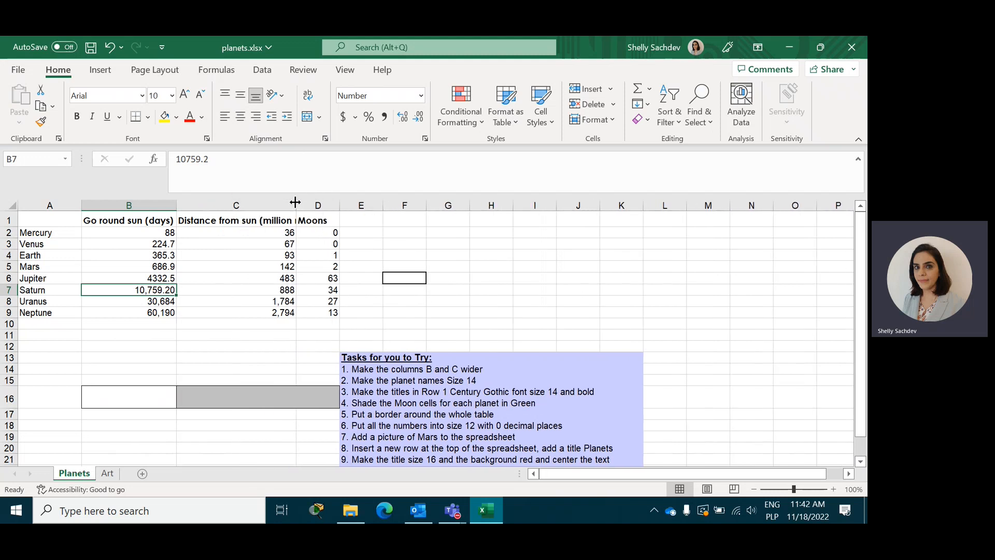
left_click_drag(295, 204, 331, 203)
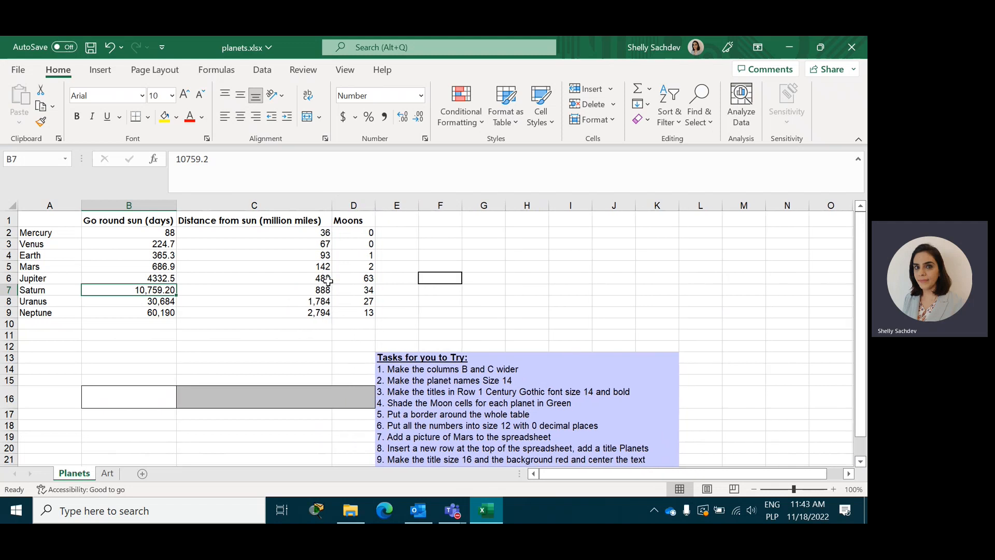
scroll(327, 279, "down", 1)
scroll(332, 290, "up", 1)
left_click_drag(49, 232, 56, 313)
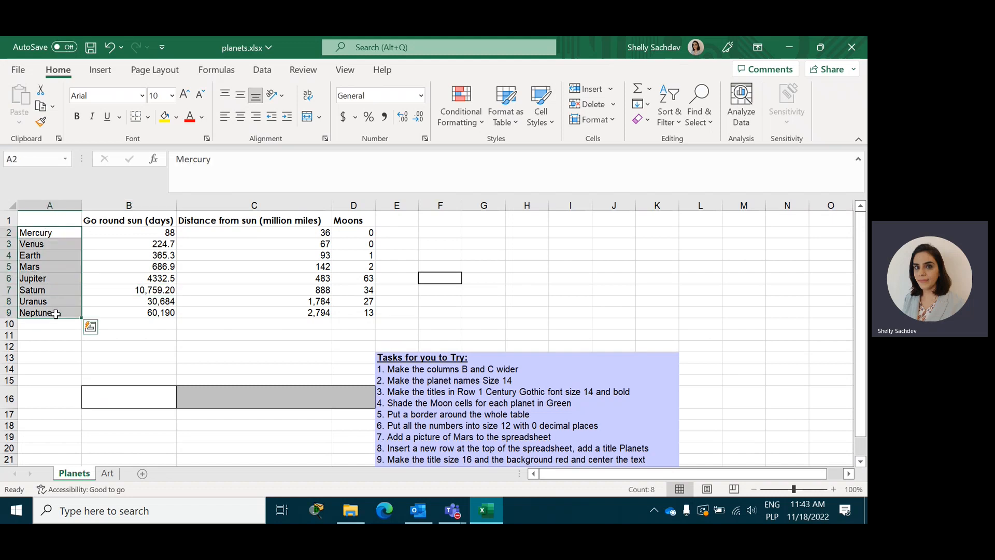
left_click(173, 96)
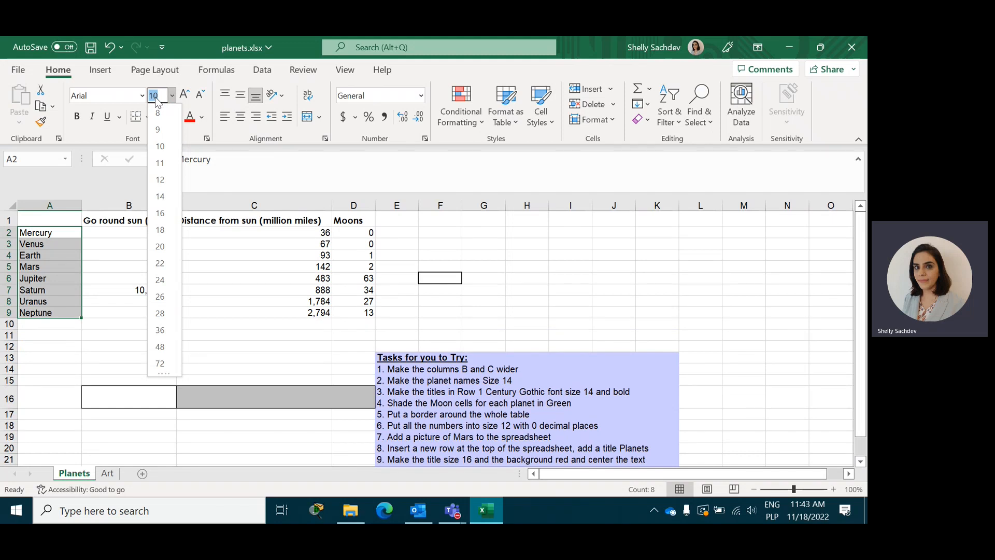
left_click(512, 306)
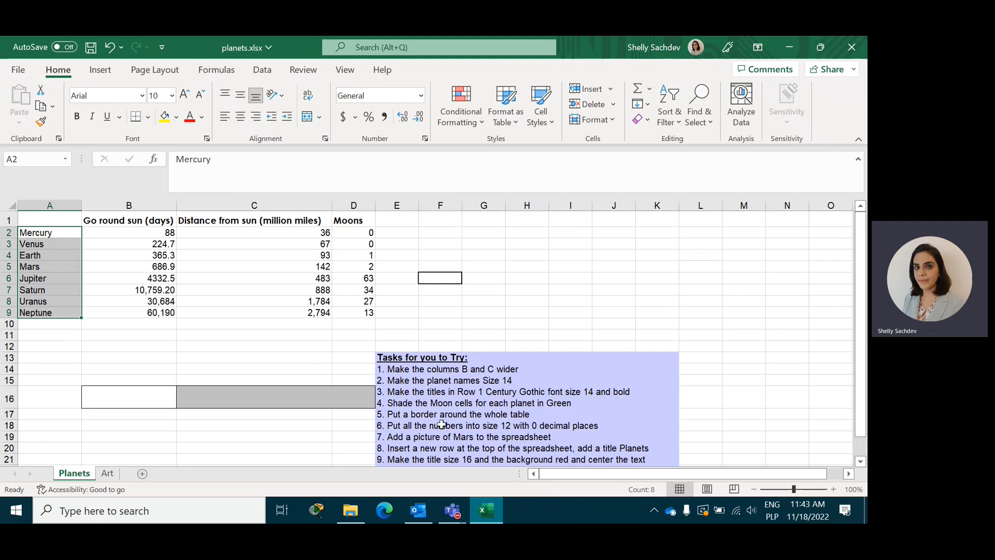
Format the titles in row 1 as Century Gothic at font size 14
left_click(8, 220)
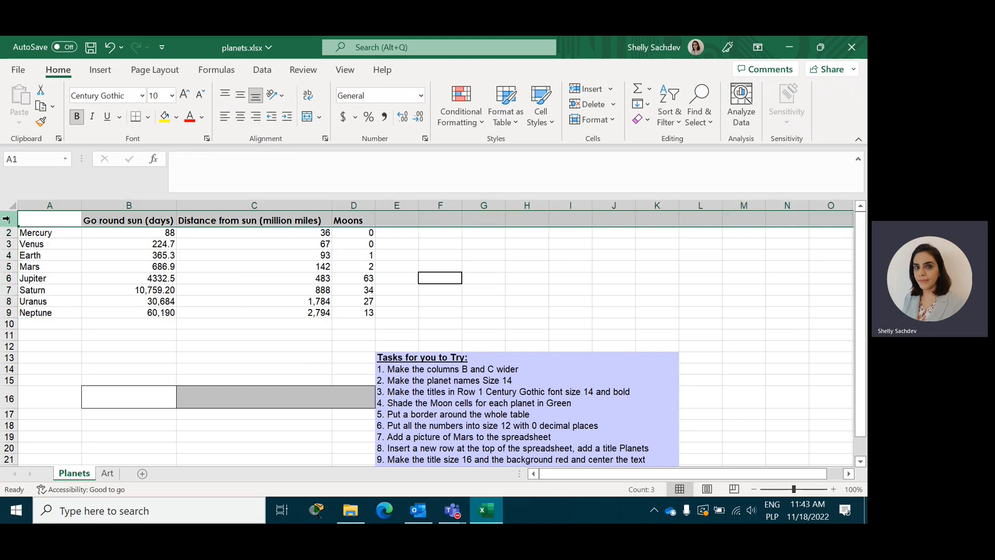
left_click(142, 97)
scroll(144, 274, "up", 3)
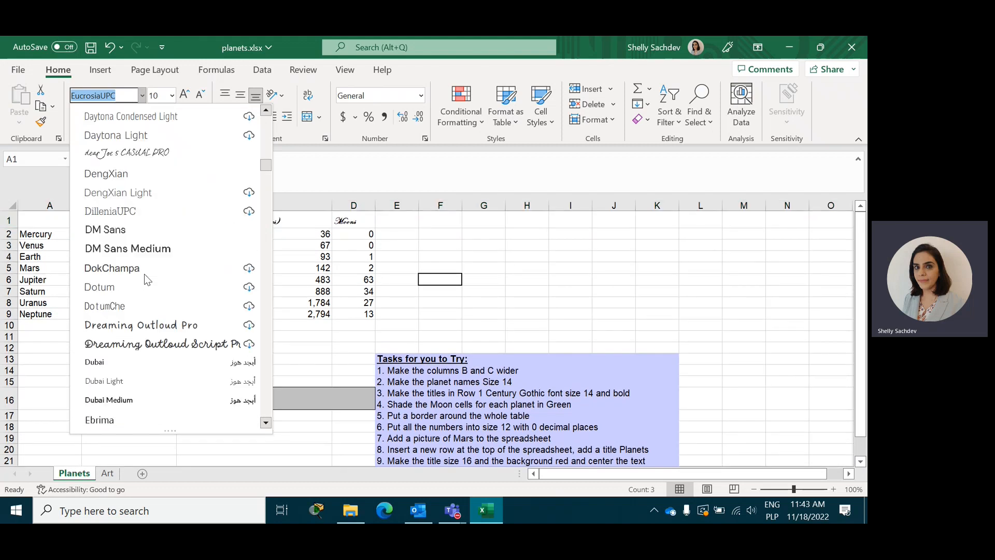
scroll(144, 273, "up", 9)
scroll(144, 274, "up", 2)
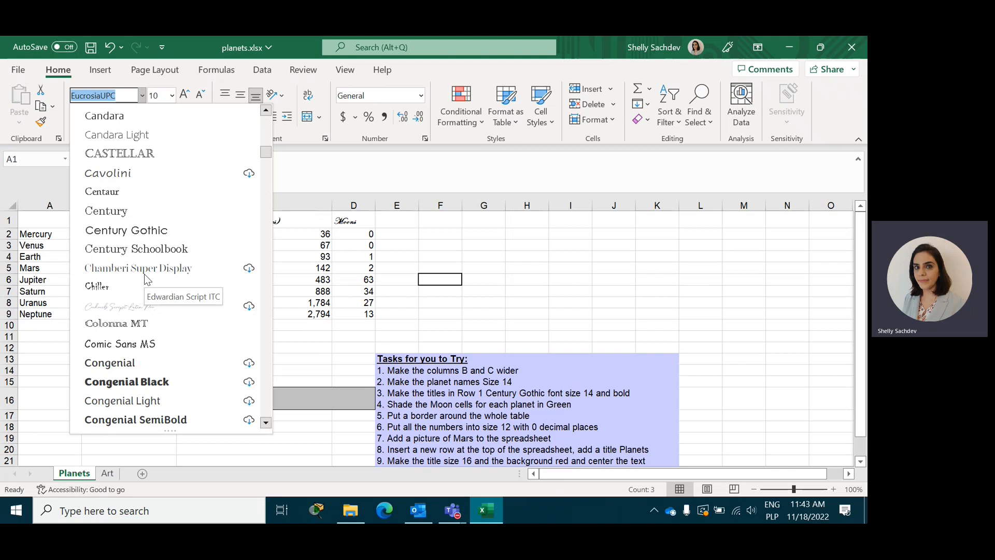
left_click(127, 233)
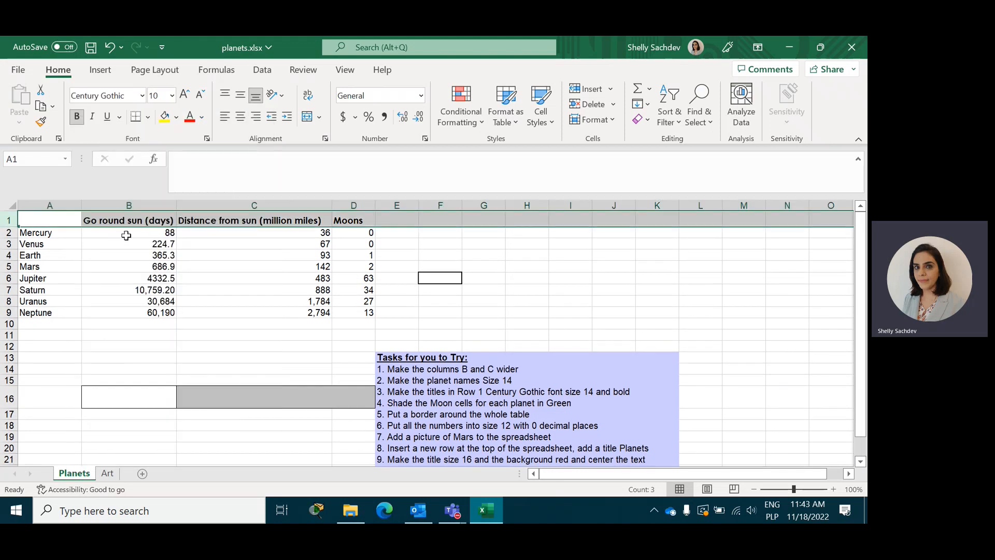
left_click(171, 96)
left_click(160, 196)
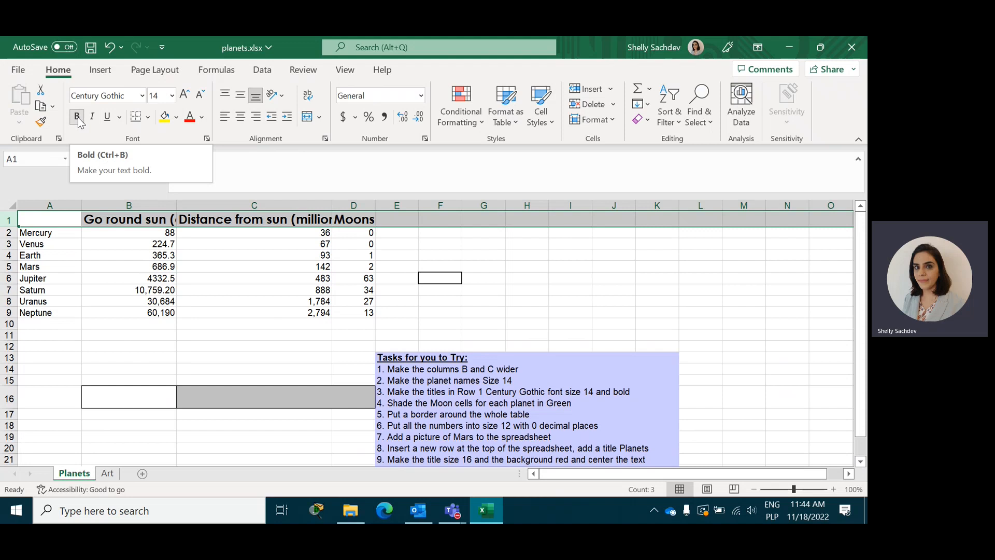
left_click(414, 255)
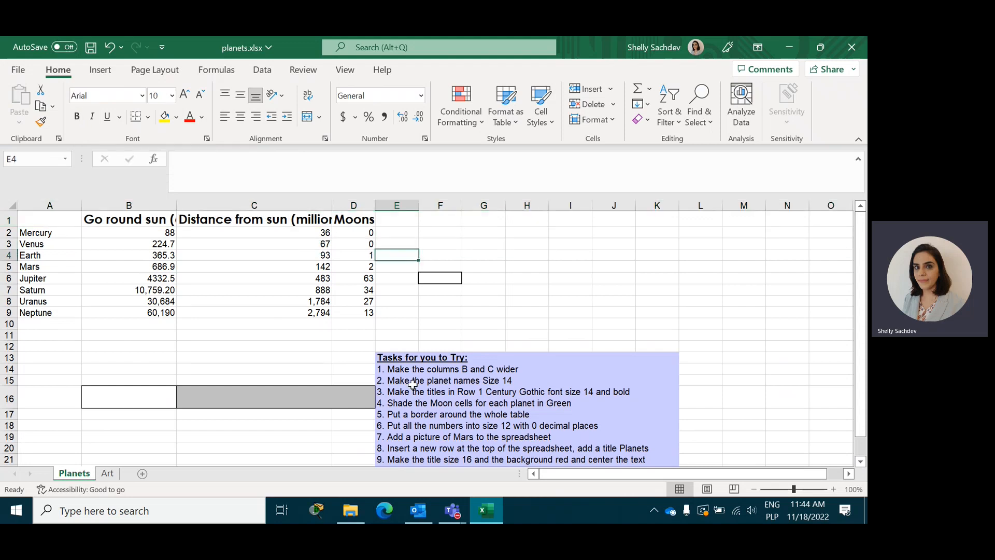
Shade the Moons values in D2:D9 with a light olive green theme fill
scroll(412, 384, "down", 1)
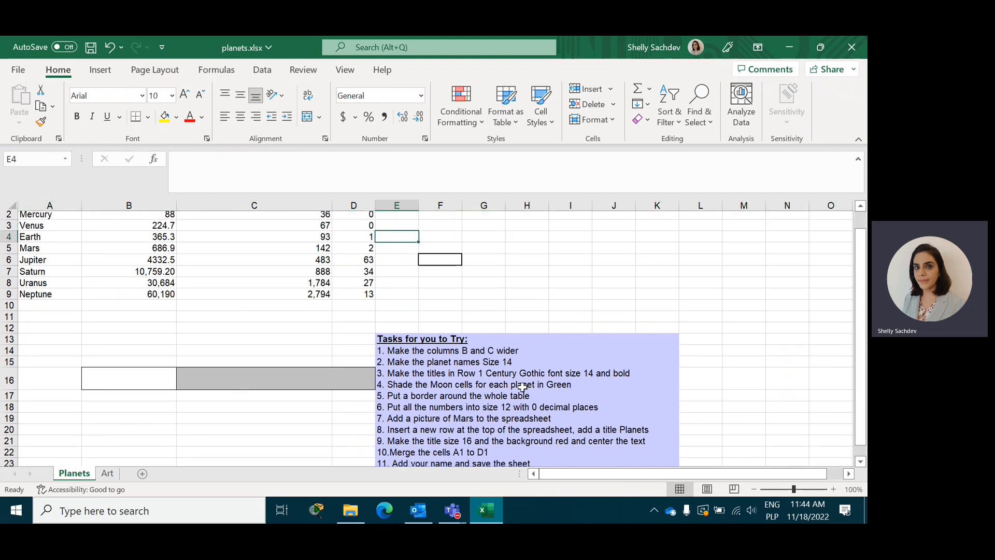
scroll(453, 327, "up", 1)
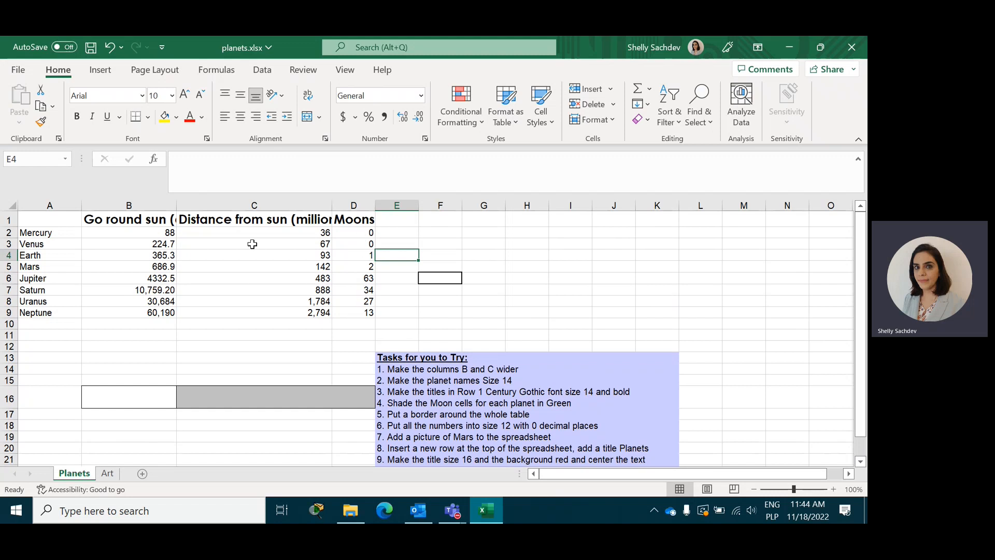
left_click(352, 234)
left_click_drag(352, 235, 368, 312)
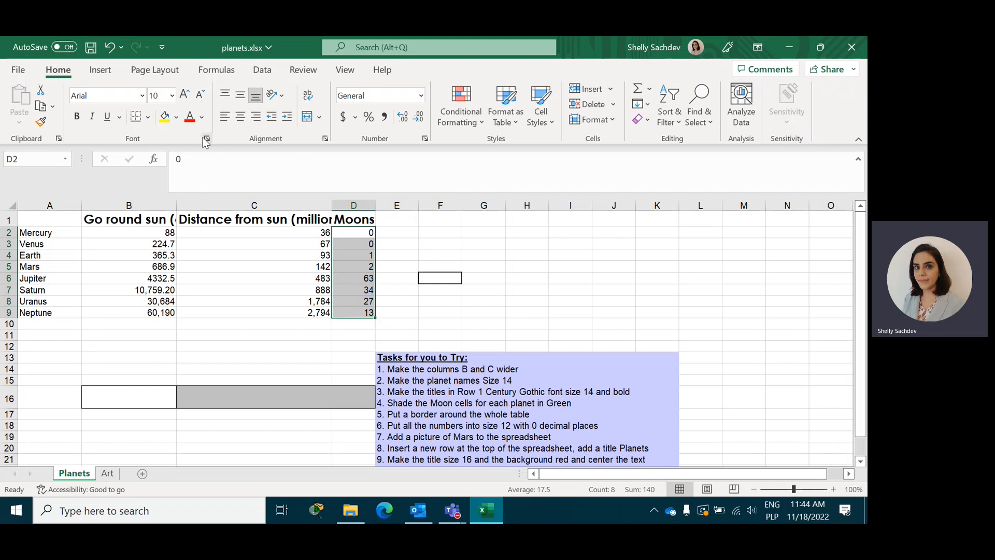
left_click(177, 118)
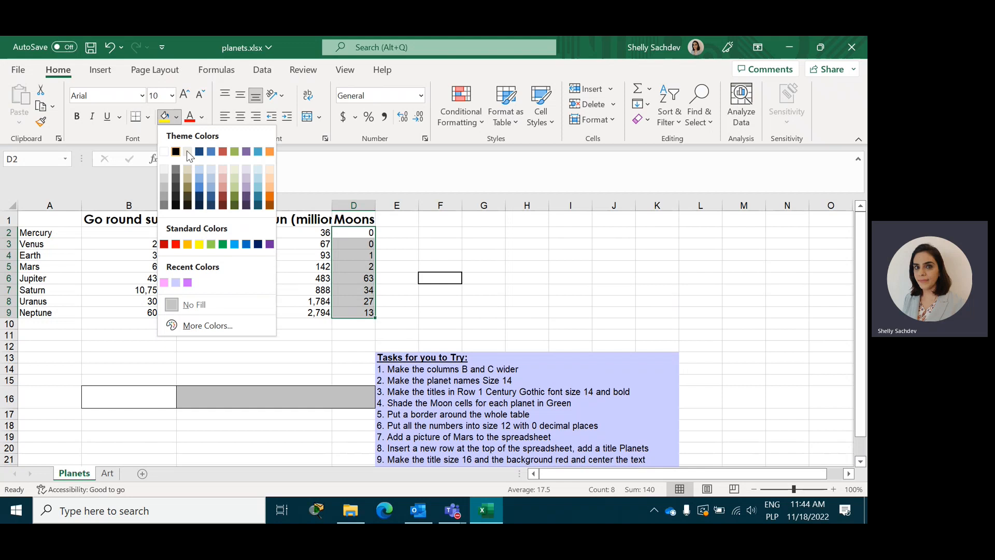
left_click(236, 190)
Apply borders around all cells of the planet table in A1:D9
scroll(496, 255, "down", 1)
scroll(496, 256, "down", 1)
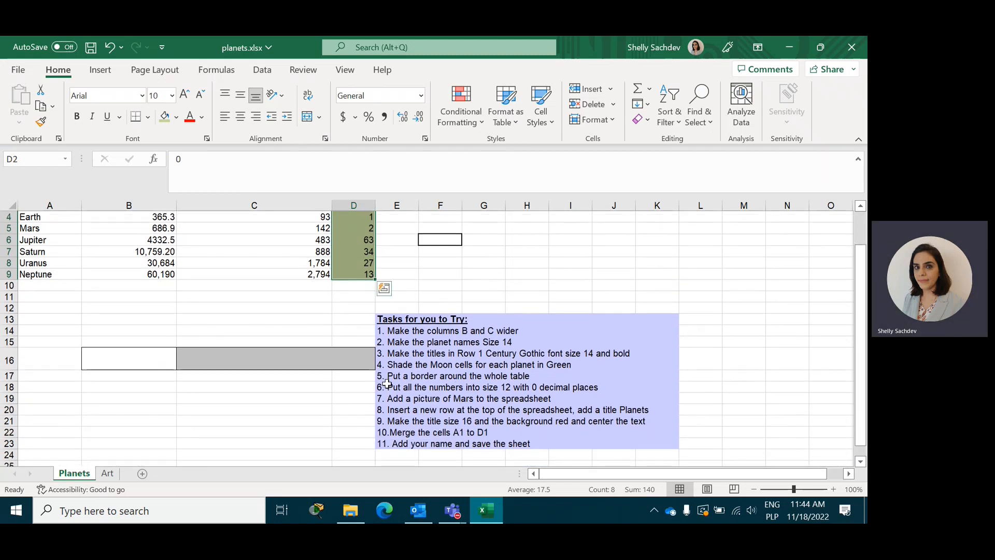
scroll(515, 377, "up", 1)
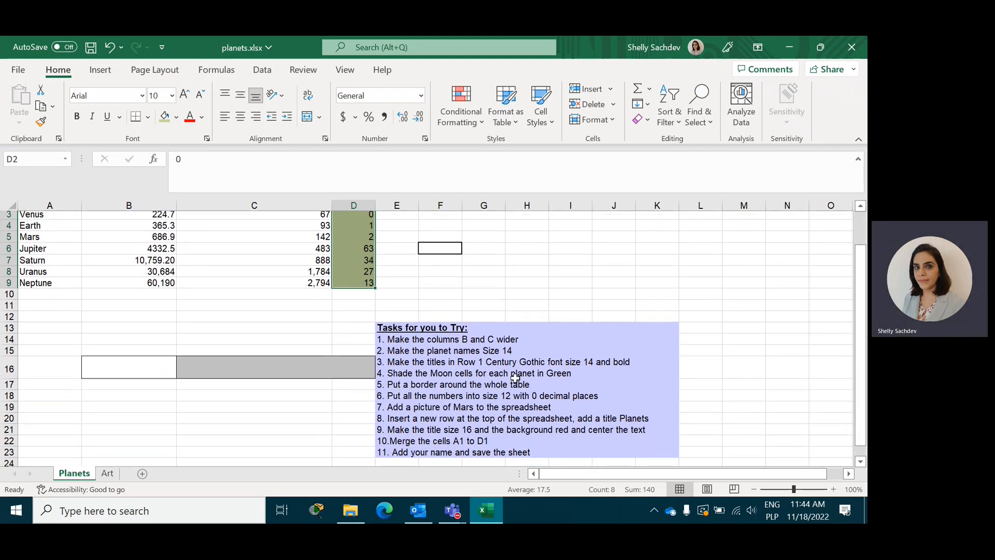
scroll(515, 377, "up", 1)
left_click_drag(52, 220, 321, 310)
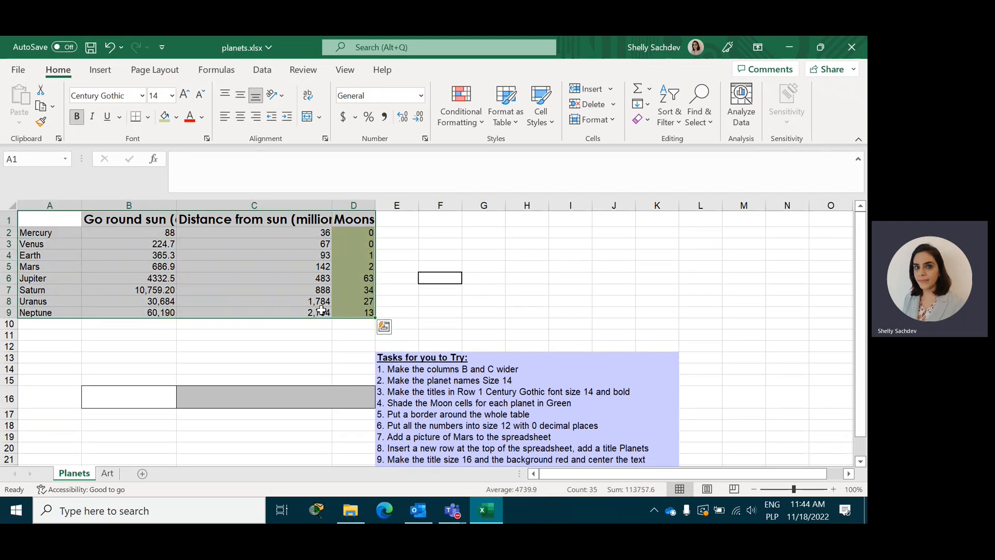
left_click(149, 117)
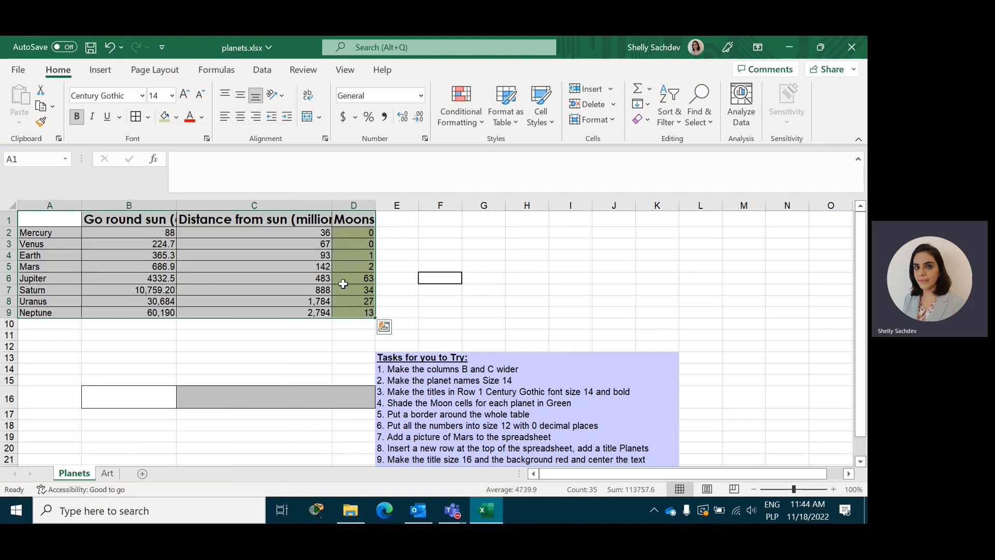
Set the numbers in B2:D9 to font size 12
scroll(509, 264, "down", 1)
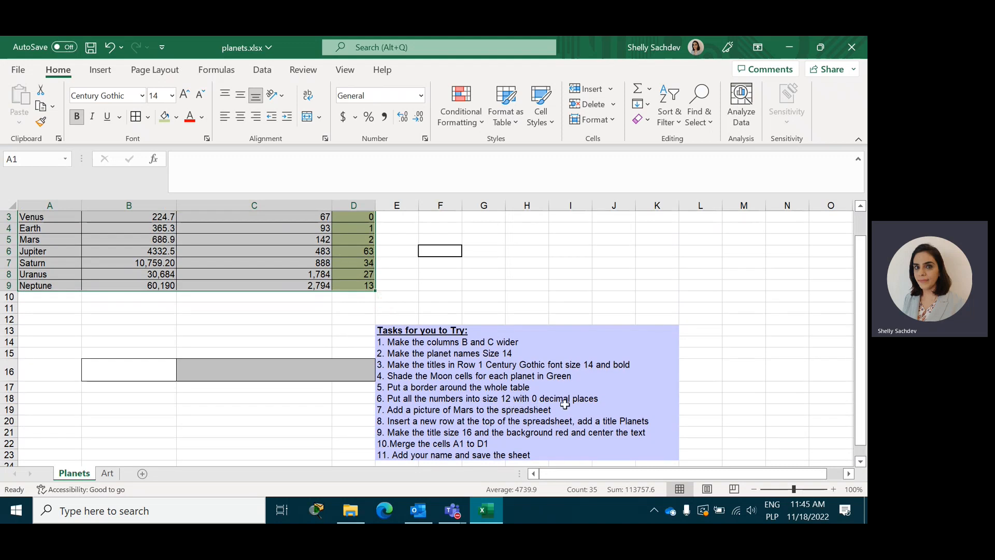
scroll(309, 340, "up", 2)
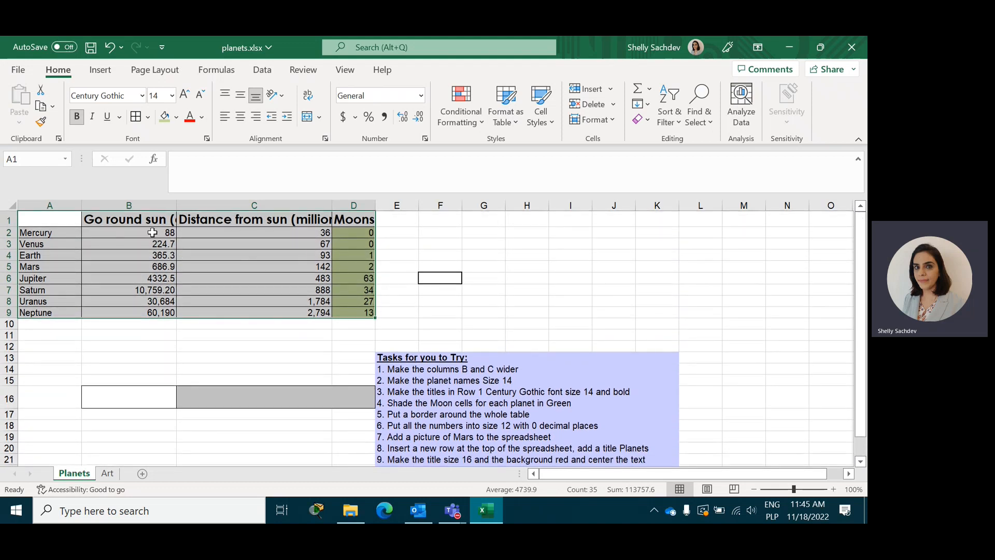
left_click(154, 243)
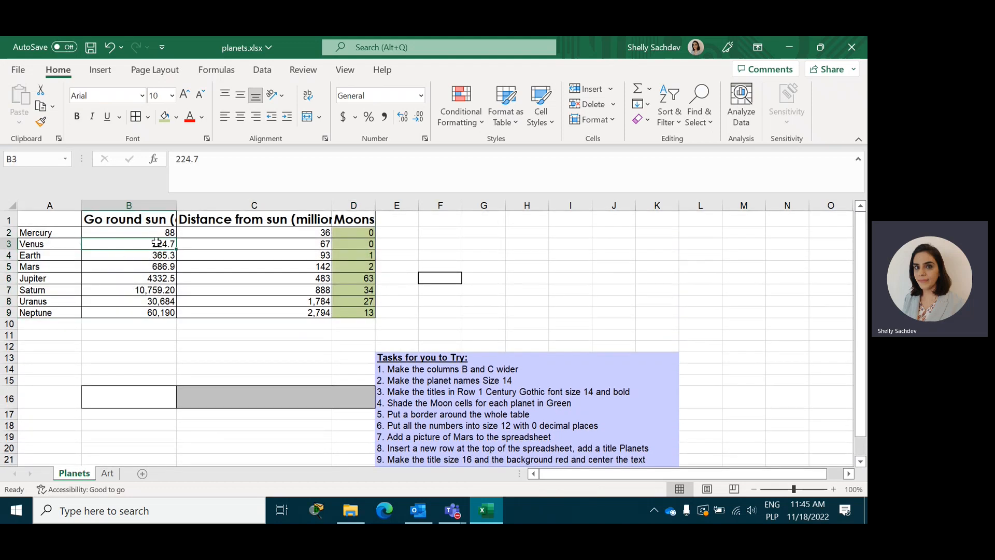
left_click(164, 254)
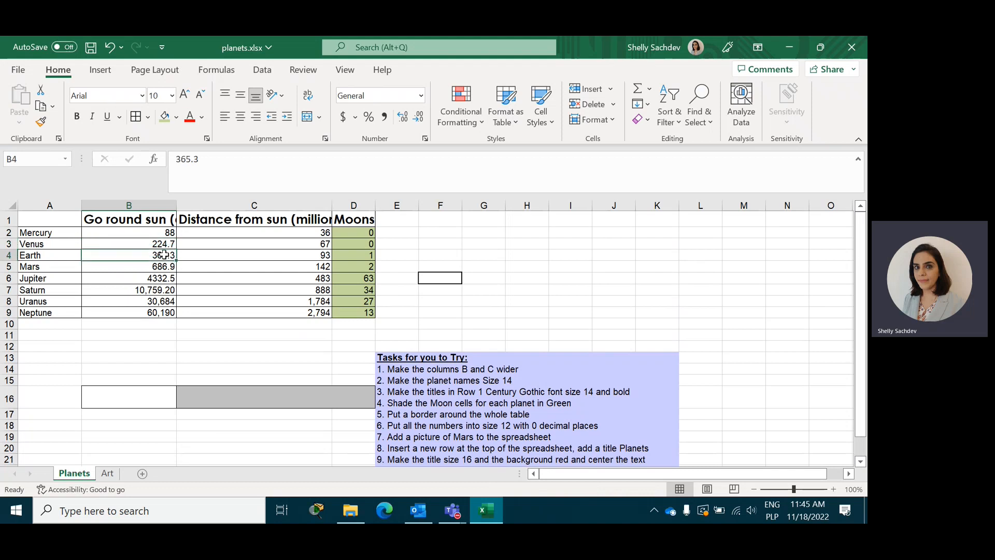
left_click(165, 266)
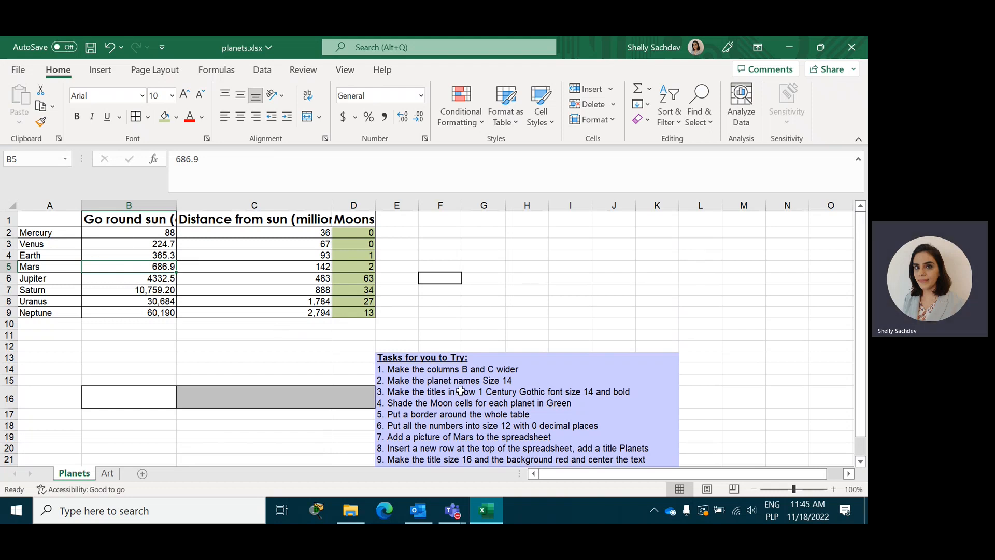
left_click_drag(124, 232, 337, 310)
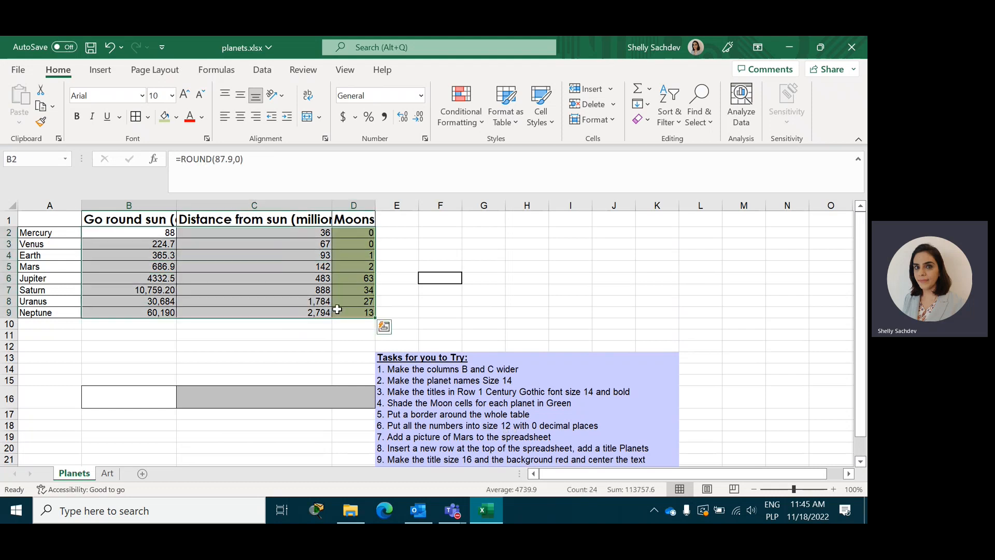
left_click(172, 95)
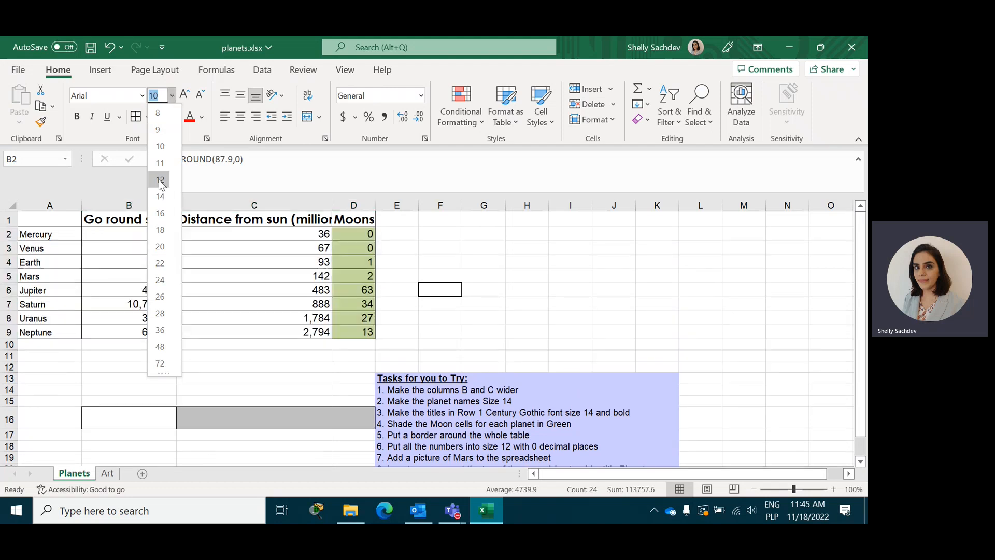
left_click(160, 180)
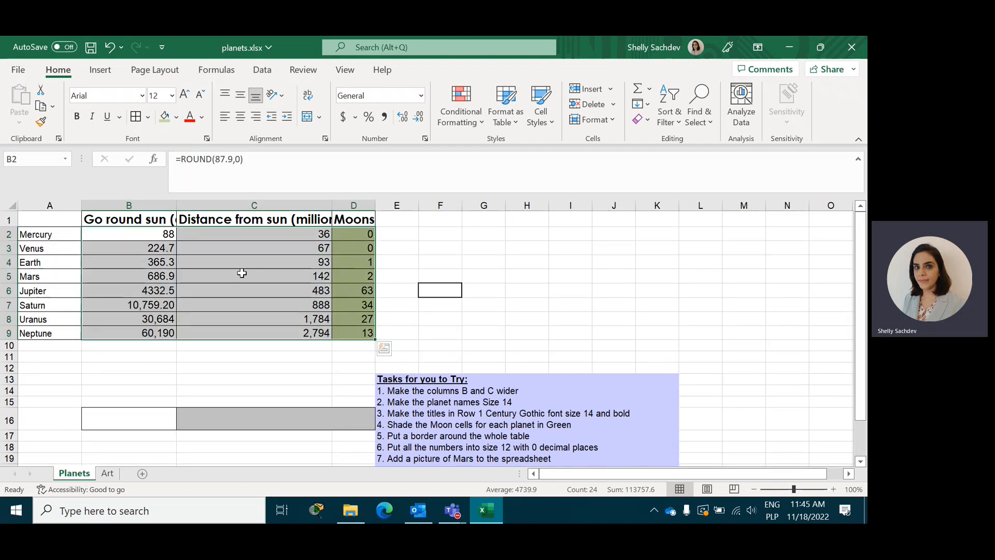
Format the numbers in B2:D9 with the Number category and 0 decimal places
right_click(191, 247)
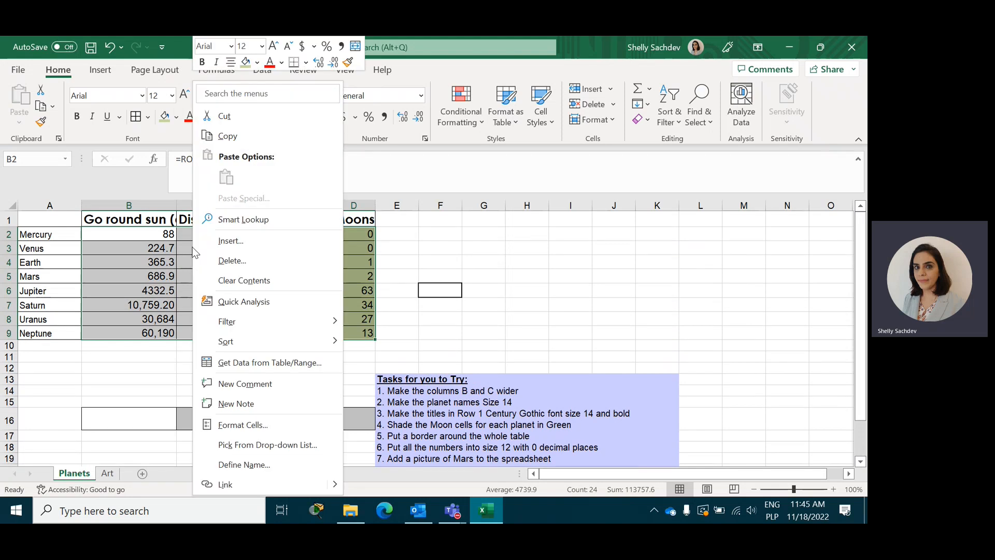
left_click(265, 426)
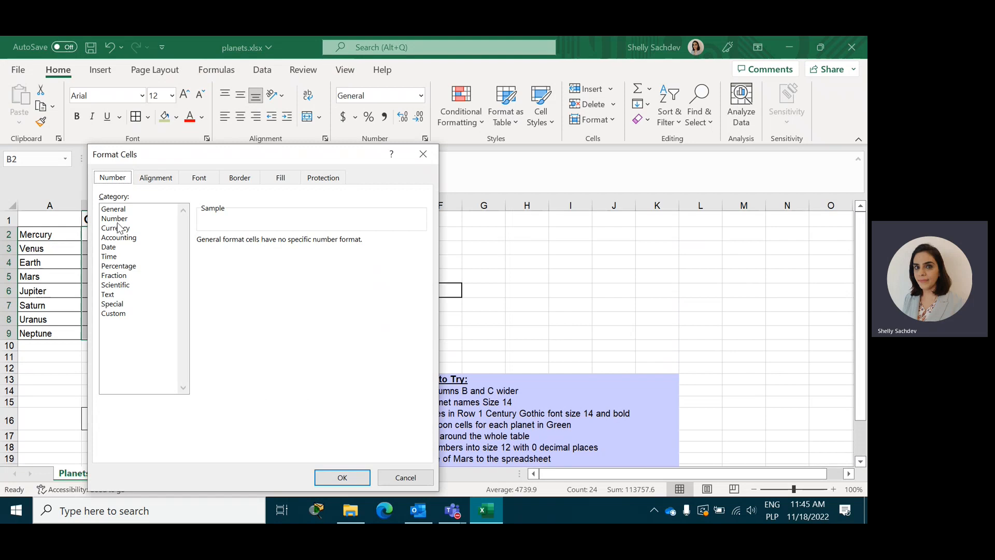
left_click(117, 220)
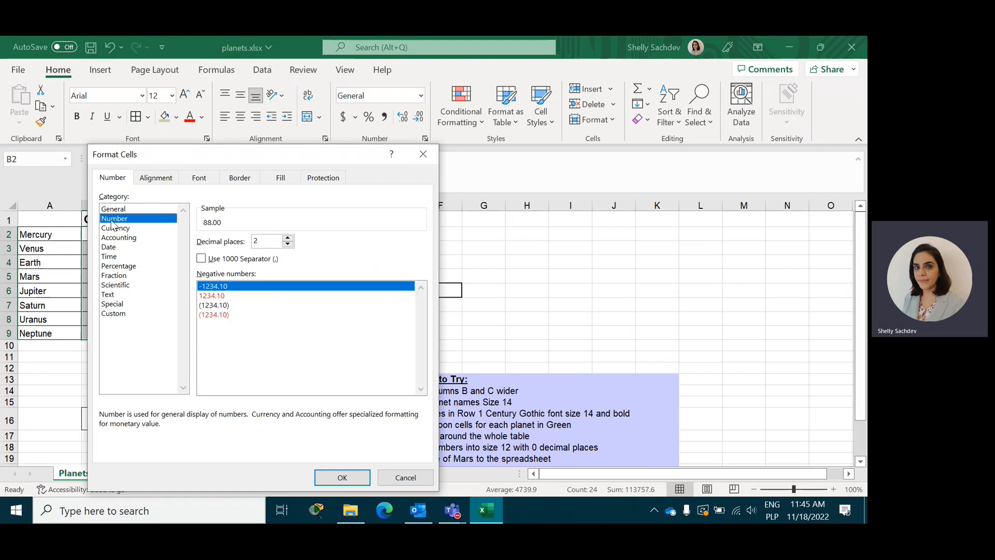
left_click(287, 244)
left_click(288, 244)
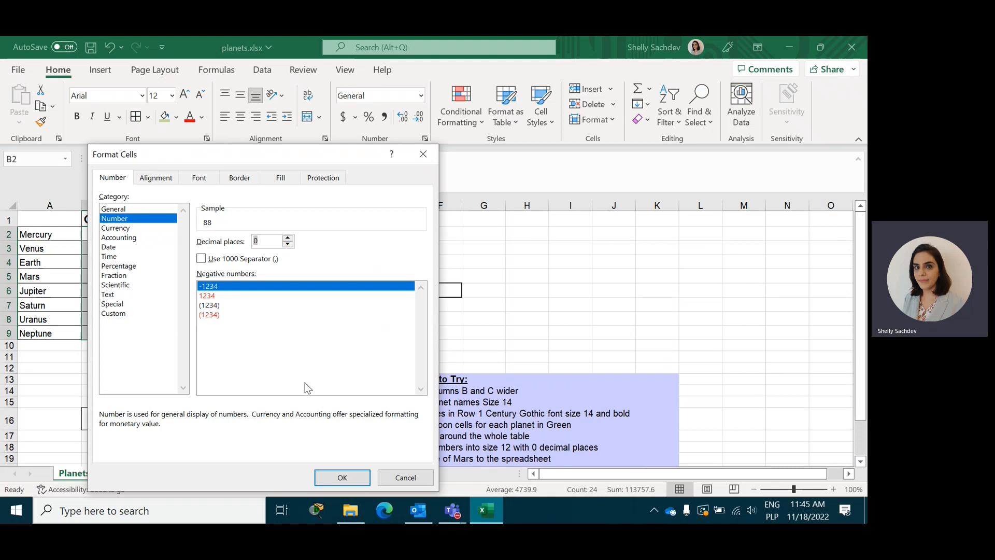
left_click(343, 478)
Check the remaining tasks on the Planets sheet, then open the Art sheet and read its Red cell-range instructions
scroll(533, 337, "down", 2)
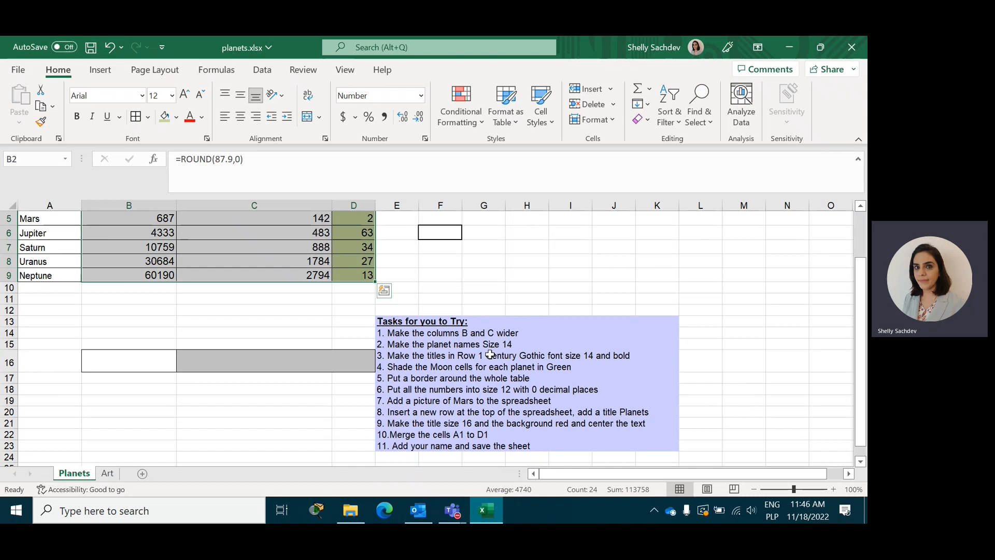
scroll(490, 354, "up", 2)
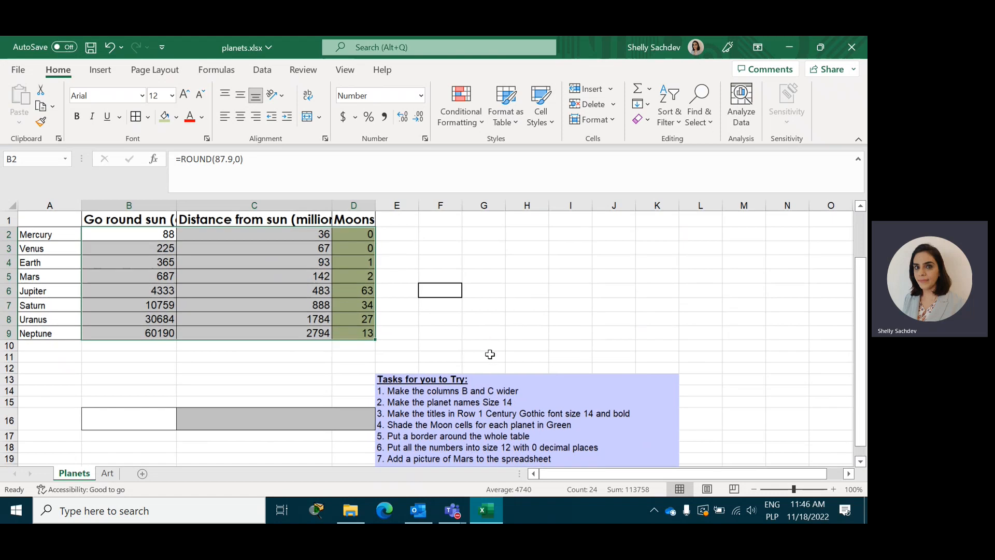
left_click(111, 477)
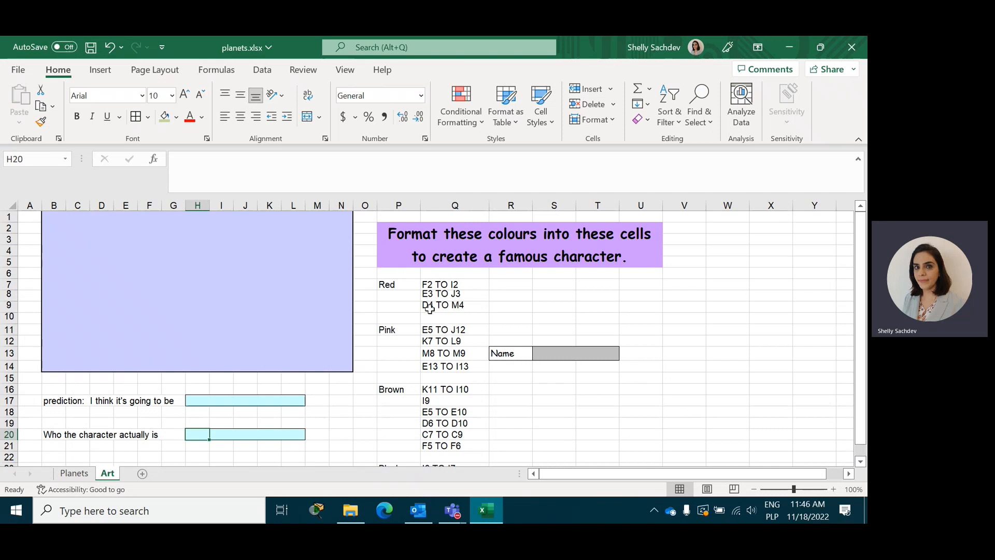
left_click(389, 287)
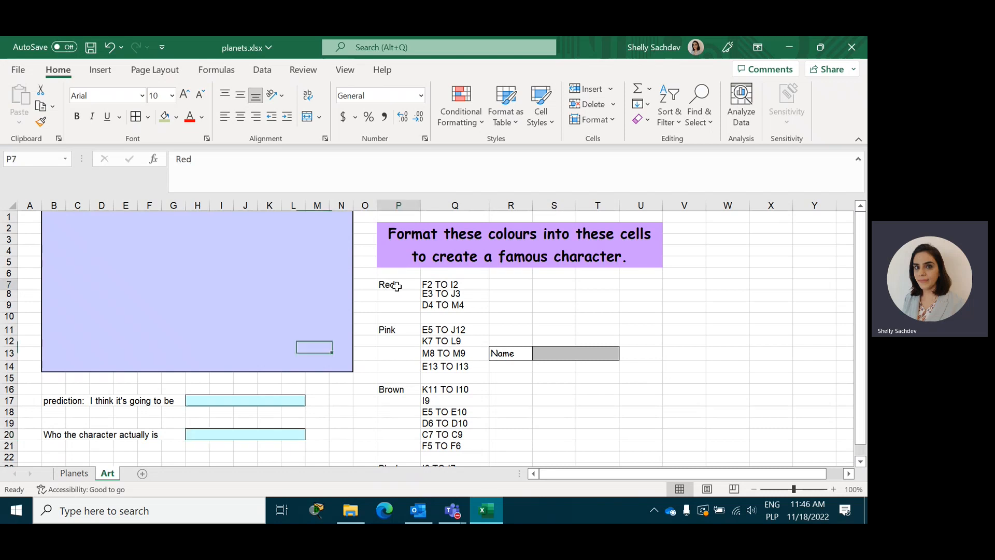
left_click(460, 285)
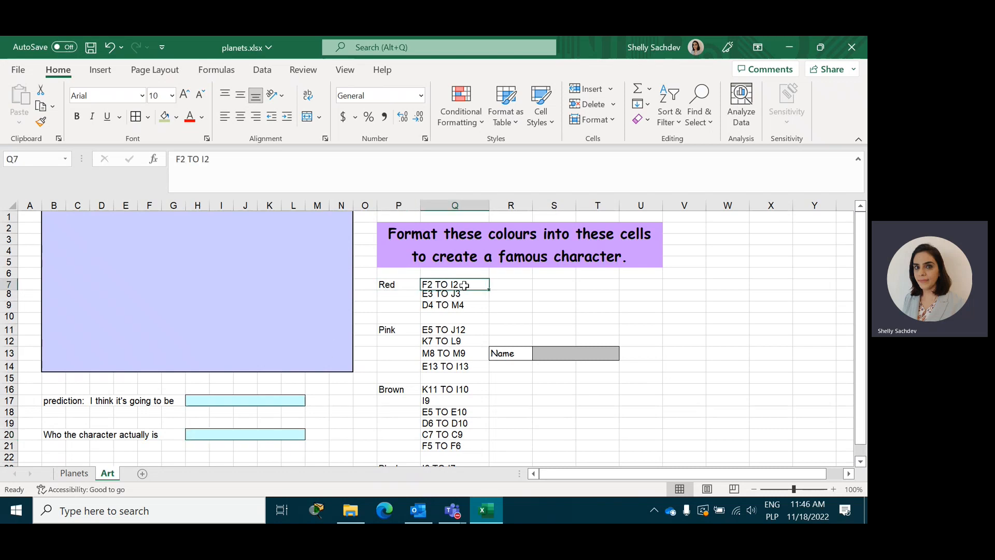
left_click(395, 285)
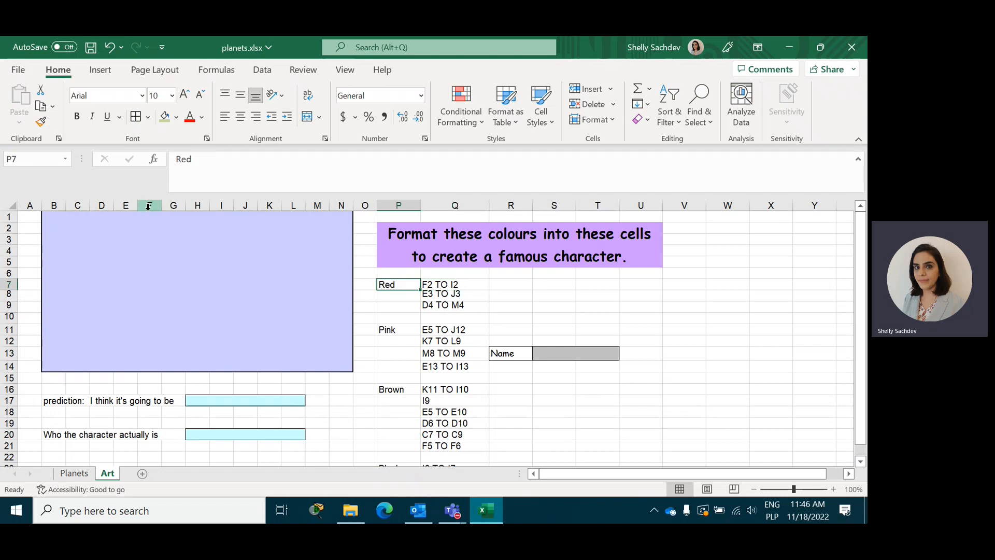
Fill cells F2:I2 on the Art sheet with standard red
left_click(148, 228)
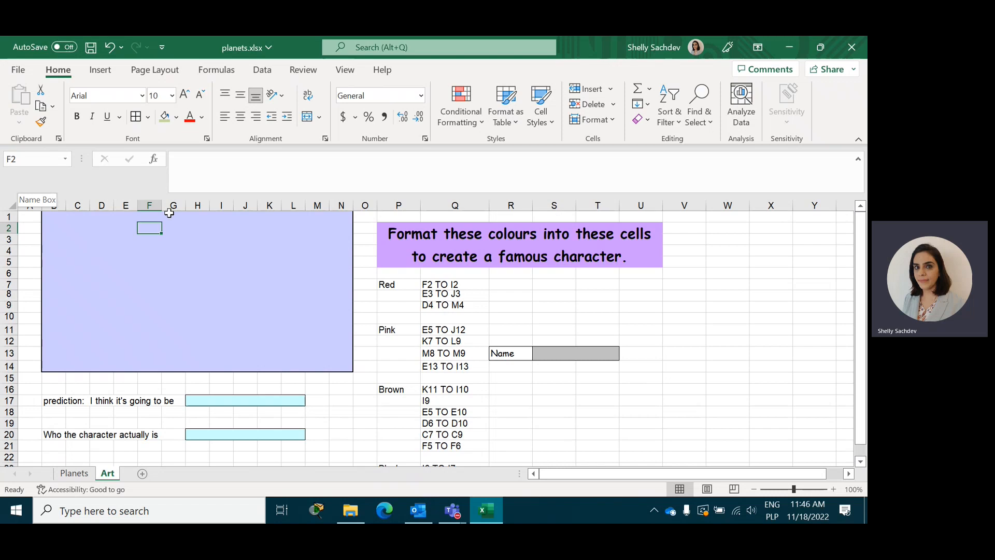
left_click_drag(149, 227, 218, 228)
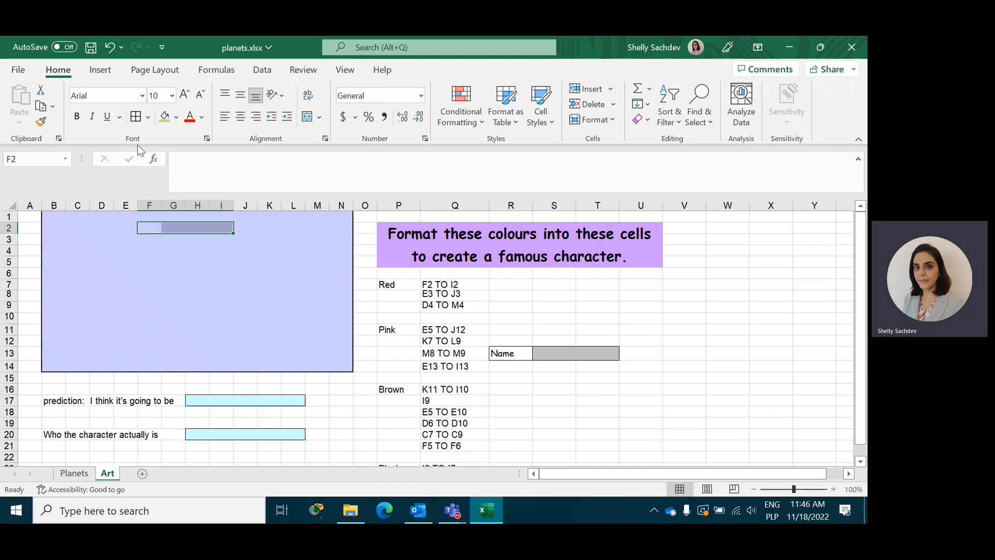
left_click(177, 117)
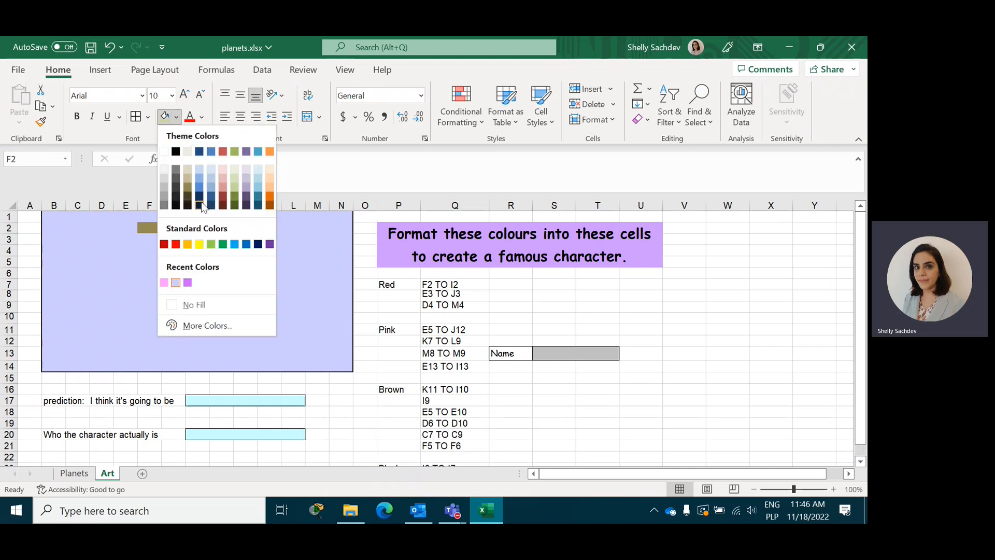
left_click(175, 244)
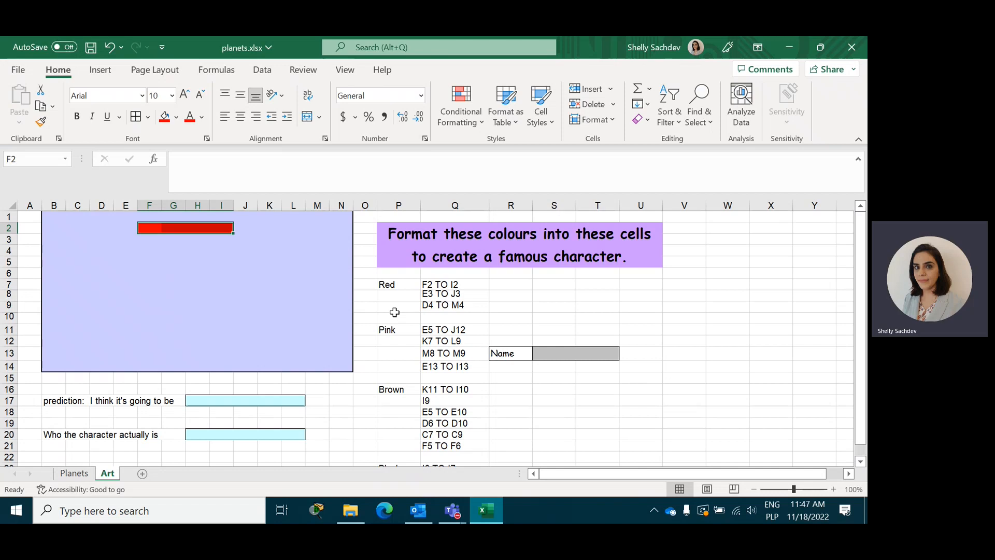
Read through the remaining colour and cell-range instructions on the Art sheet
scroll(395, 313, "down", 1)
scroll(391, 311, "up", 1)
scroll(433, 408, "down", 2)
scroll(433, 407, "up", 2)
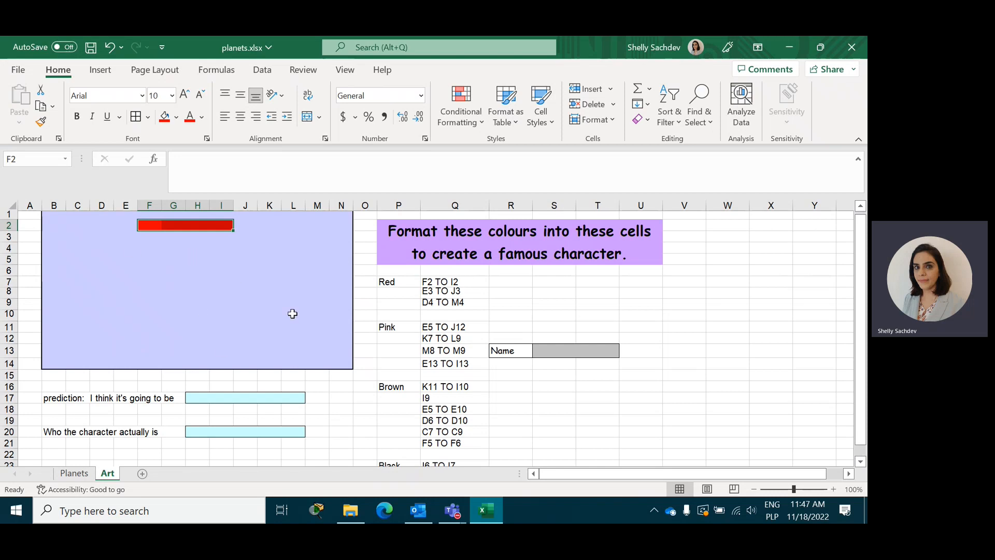
scroll(292, 313, "down", 2)
scroll(291, 313, "up", 1)
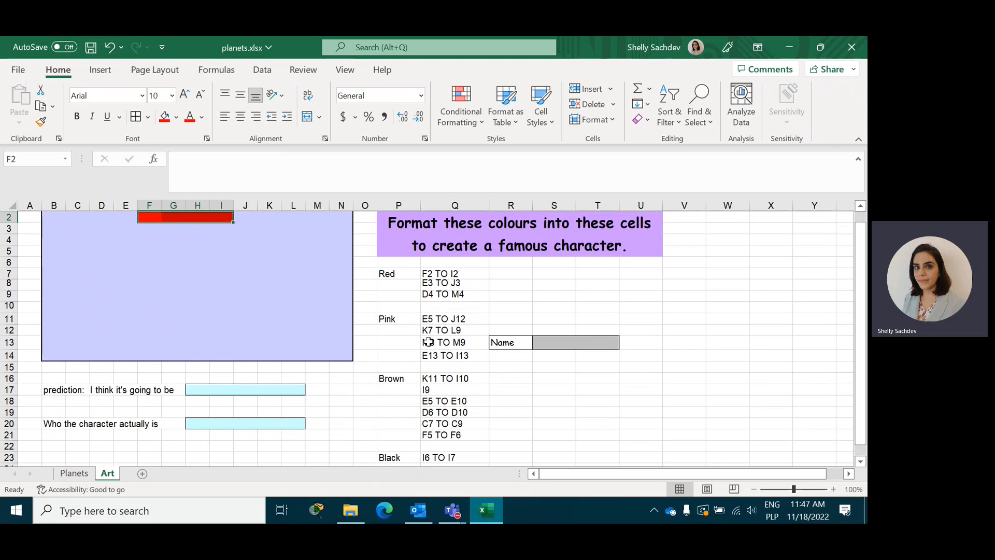
Fill cells I10:K11 on the Art sheet brown with the darkest orange theme shade, following the first Brown instruction
left_click(462, 380)
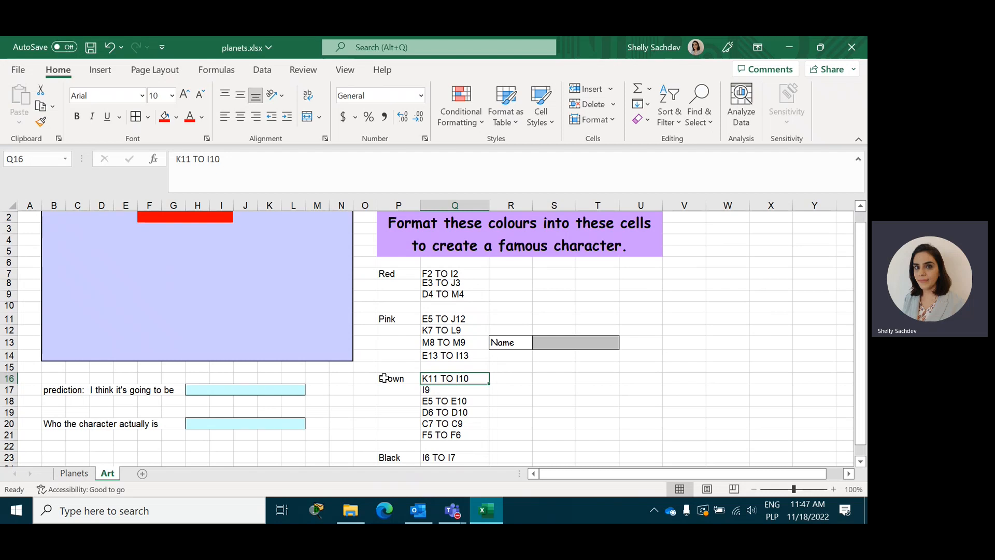
scroll(286, 251, "up", 1)
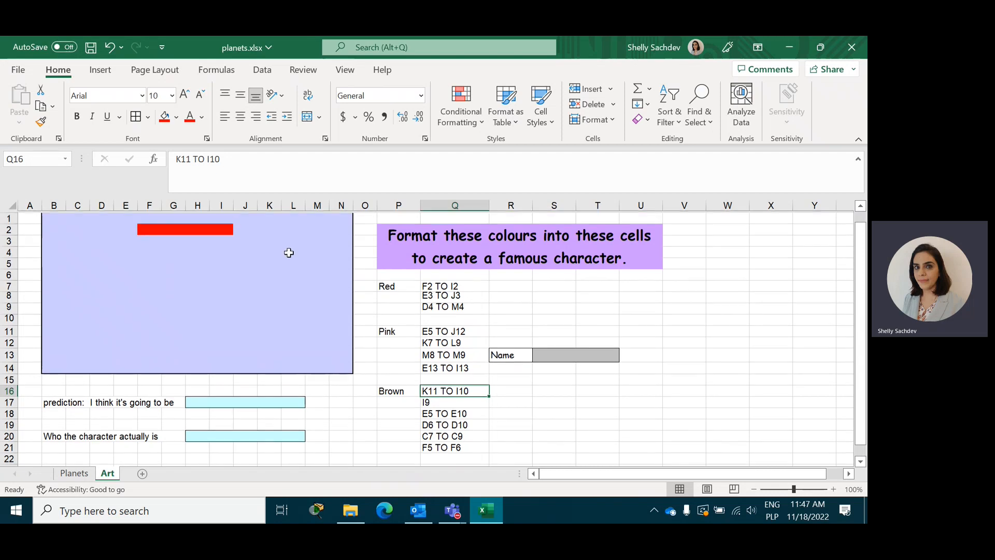
left_click(270, 206)
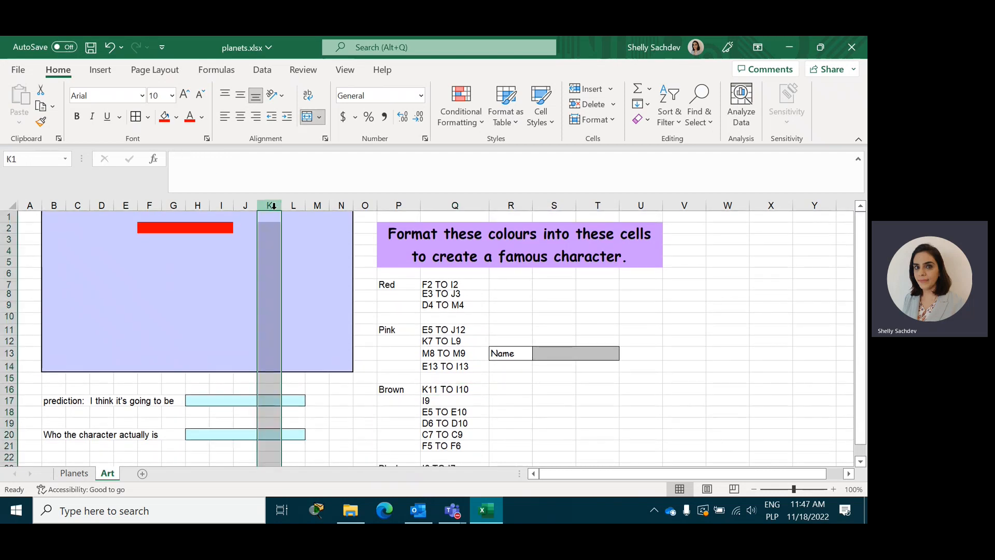
left_click(265, 339)
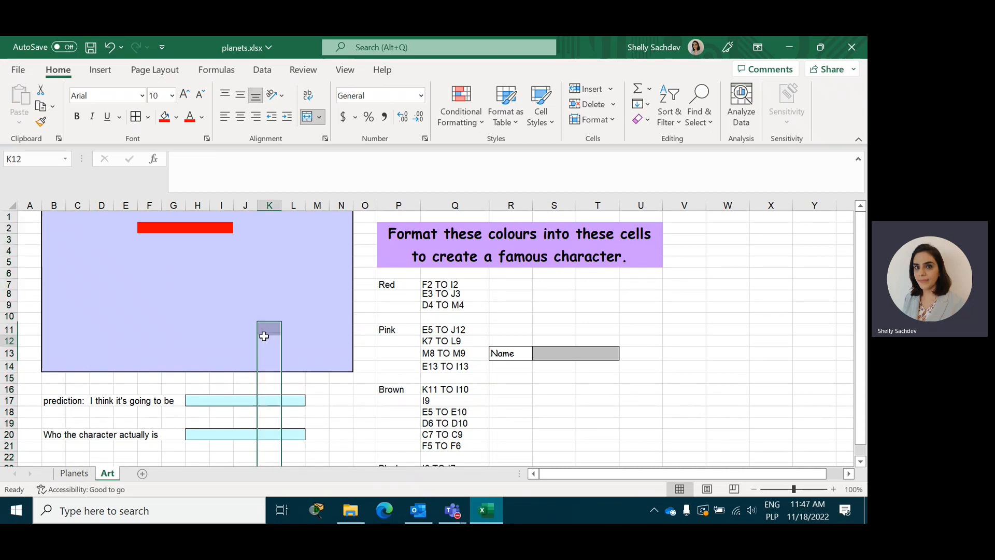
left_click(266, 329)
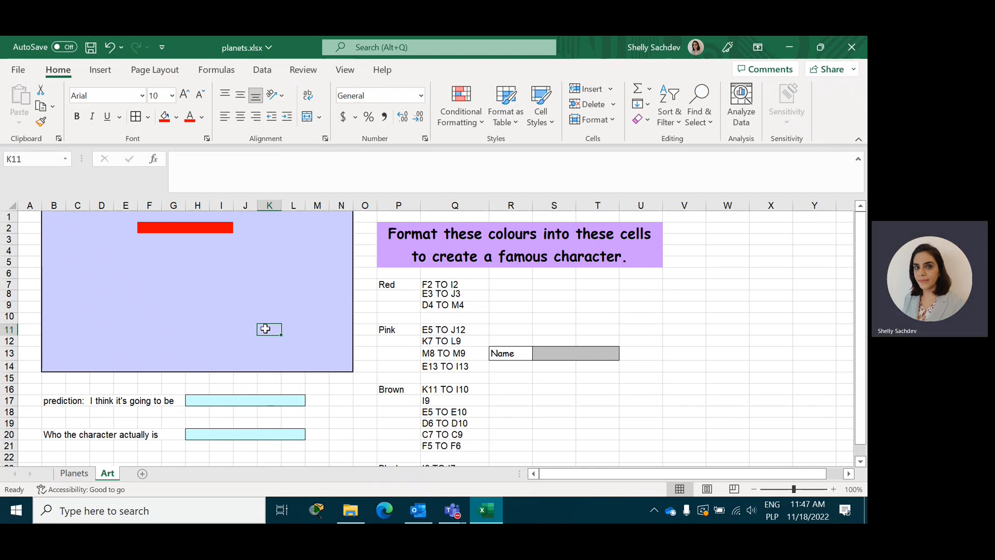
left_click_drag(265, 329, 230, 319)
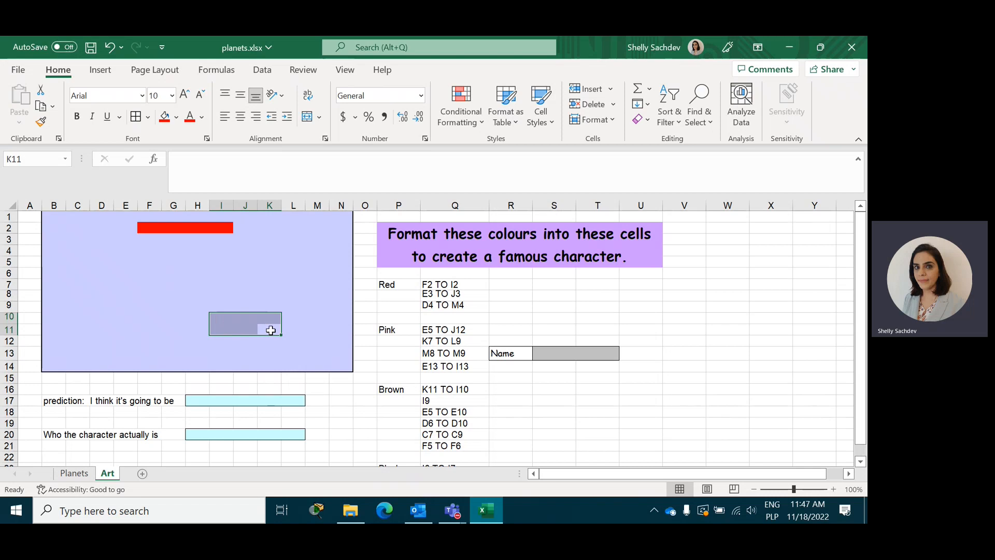
left_click(176, 119)
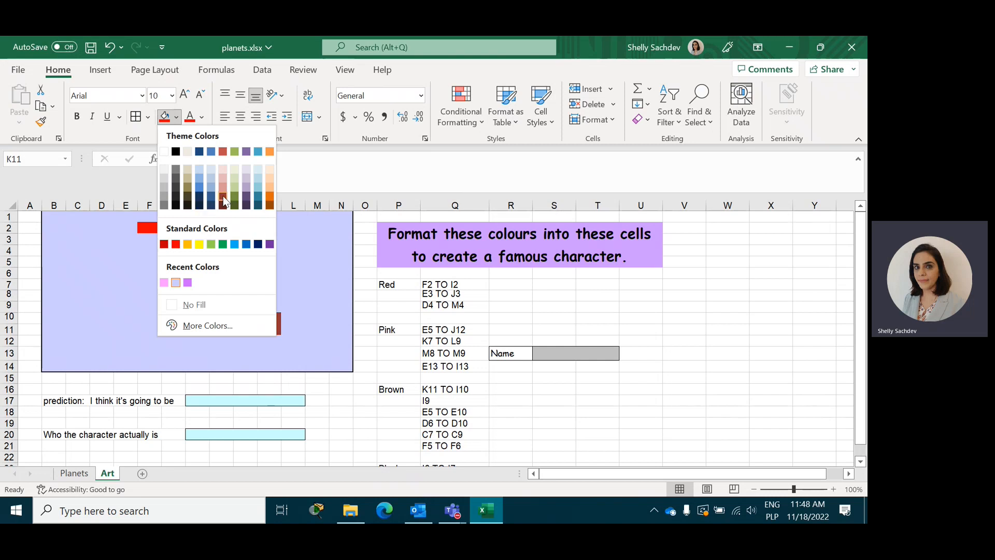
left_click(270, 204)
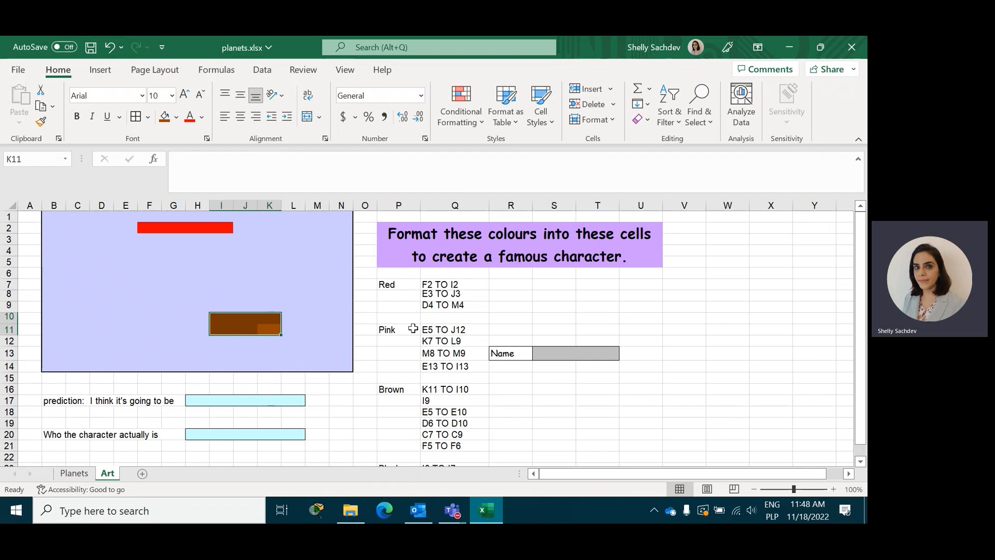
Open the Save As options for planets.xlsx
scroll(362, 327, "down", 1)
scroll(244, 251, "up", 1)
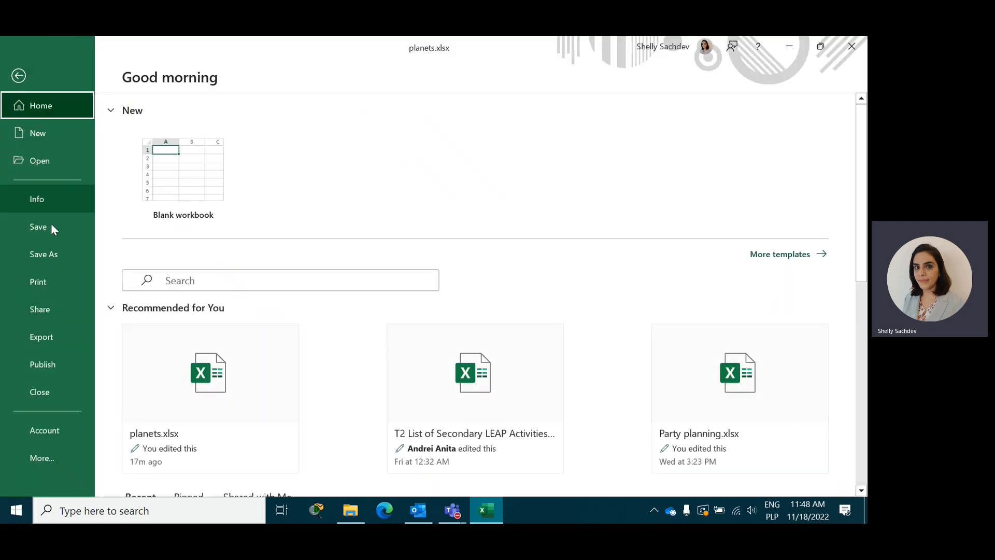
left_click(54, 260)
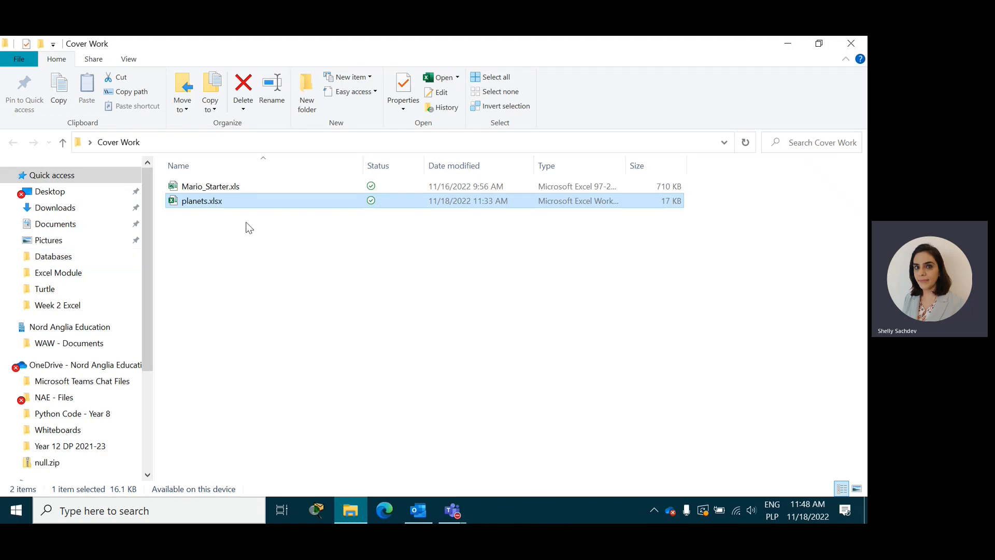
In File Explorer, open Mario_Starter.xls from the Cover Work folder and close its document recovery list
left_click(209, 188)
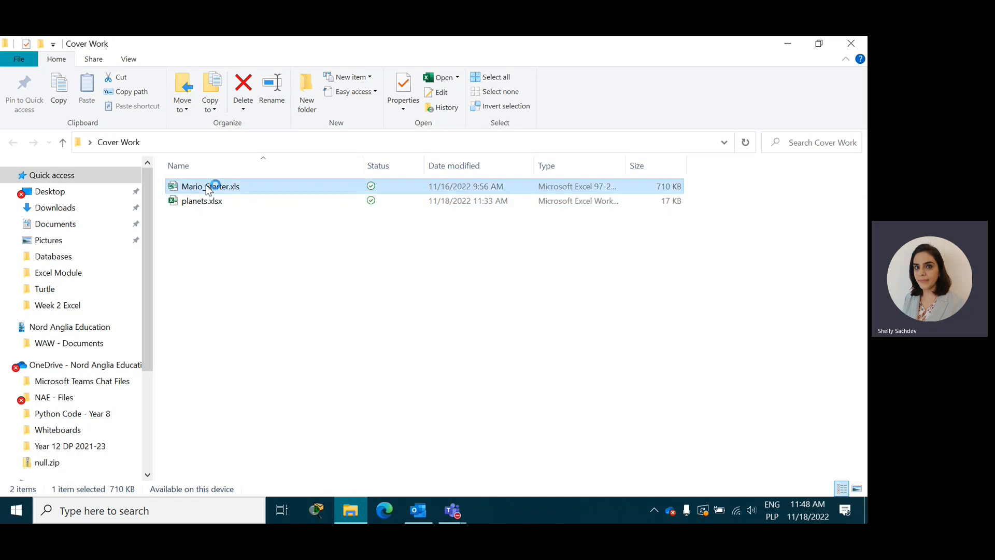
double_click(208, 188)
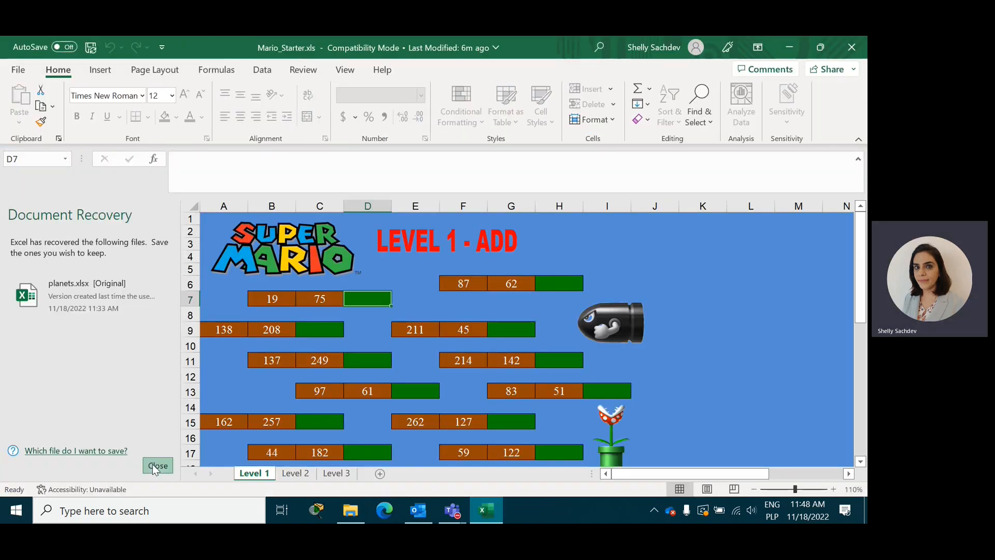
left_click(155, 466)
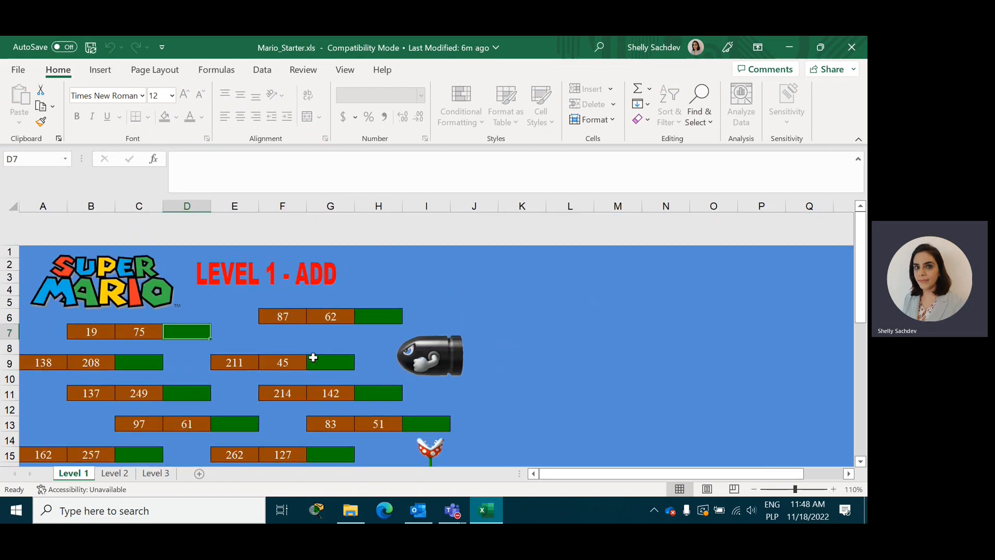
Look over the addition questions and the Coins Found counter on the Level 1 sheet
scroll(242, 401, "down", 3)
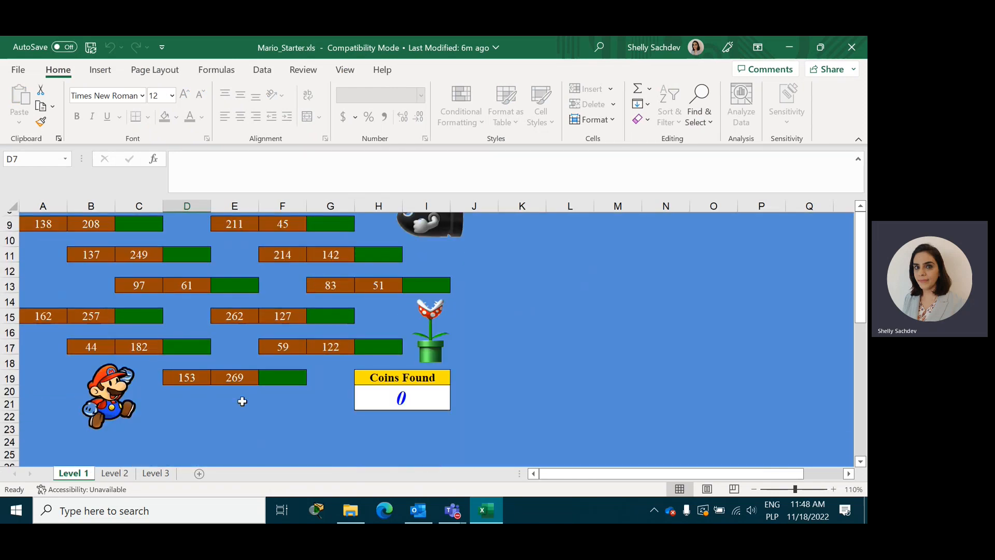
scroll(242, 400, "up", 2)
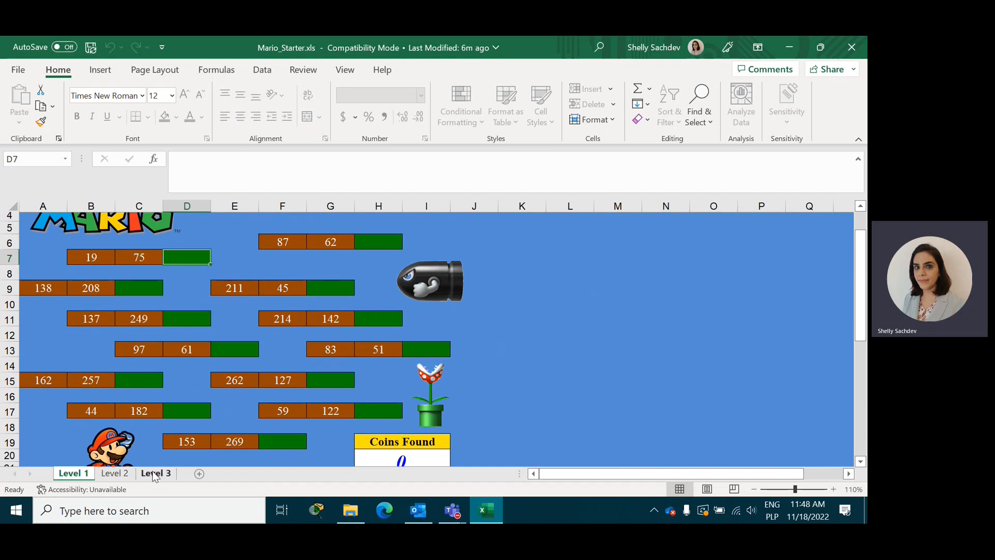
scroll(165, 327, "up", 1)
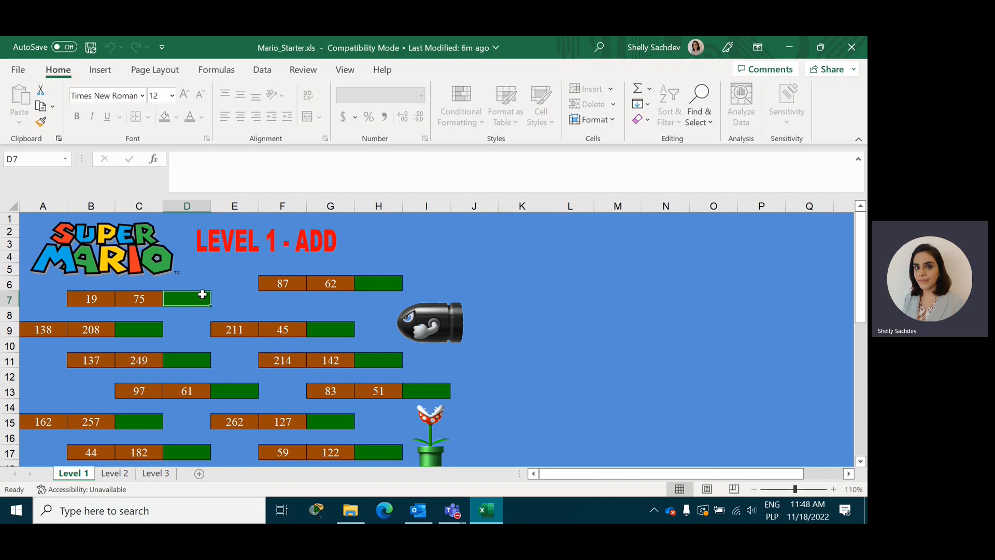
scroll(248, 409, "down", 2)
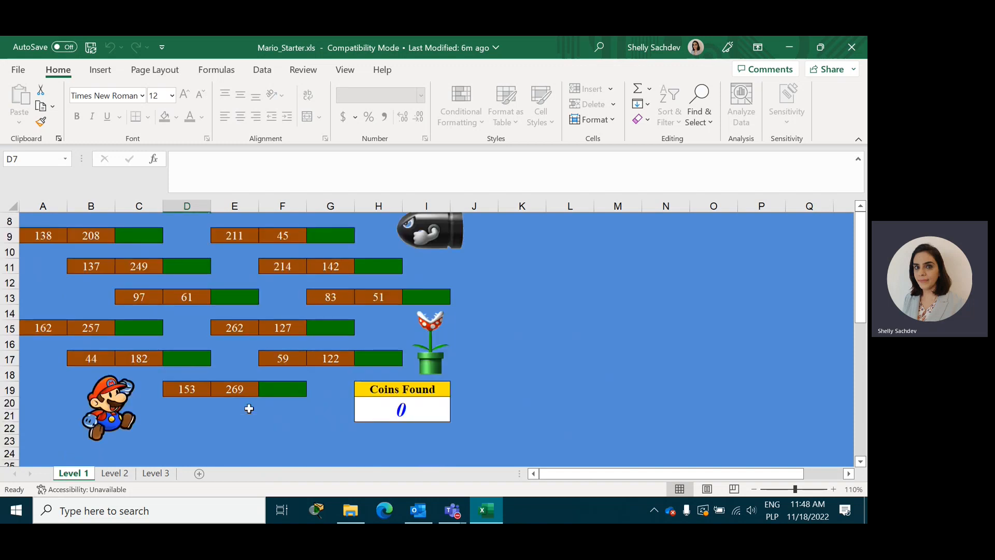
scroll(248, 409, "up", 2)
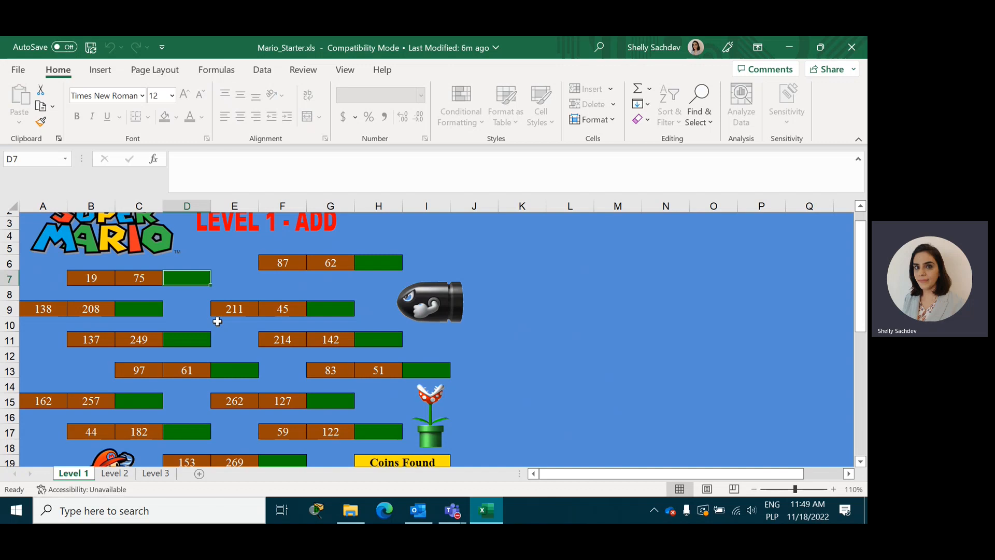
scroll(192, 319, "up", 1)
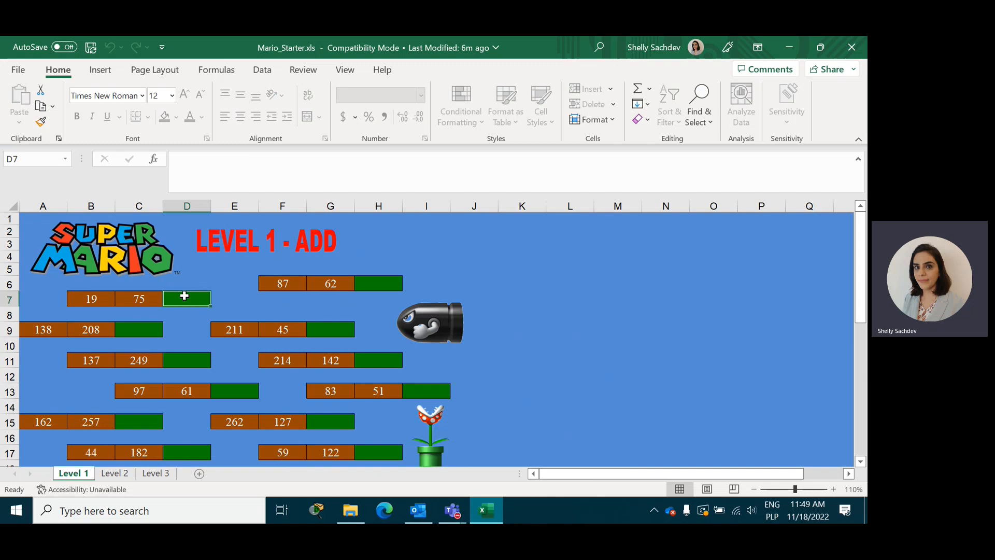
Answer the 19 and 75 addition in cell D7 of Level 1 with the formula =SUM(B7:C7)
type("=")
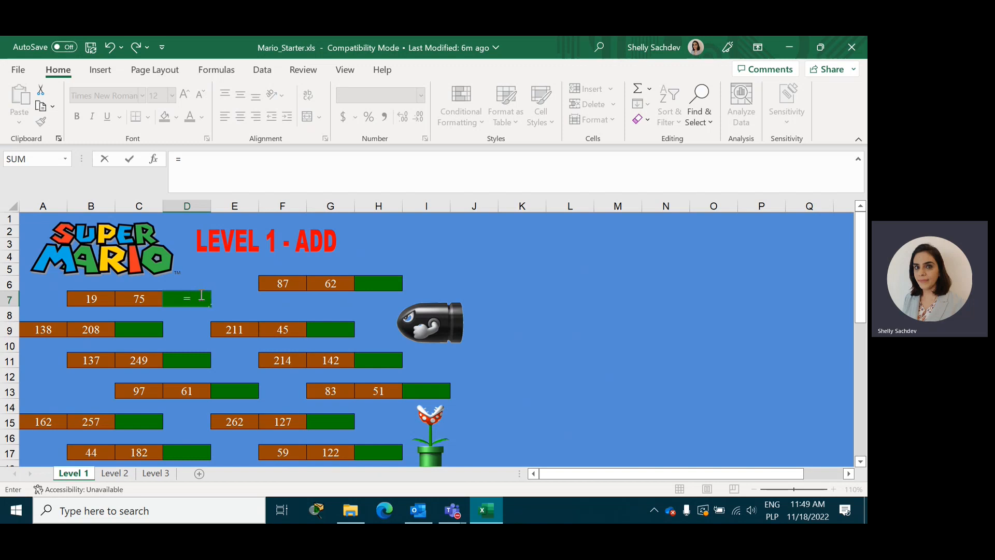
type("sum")
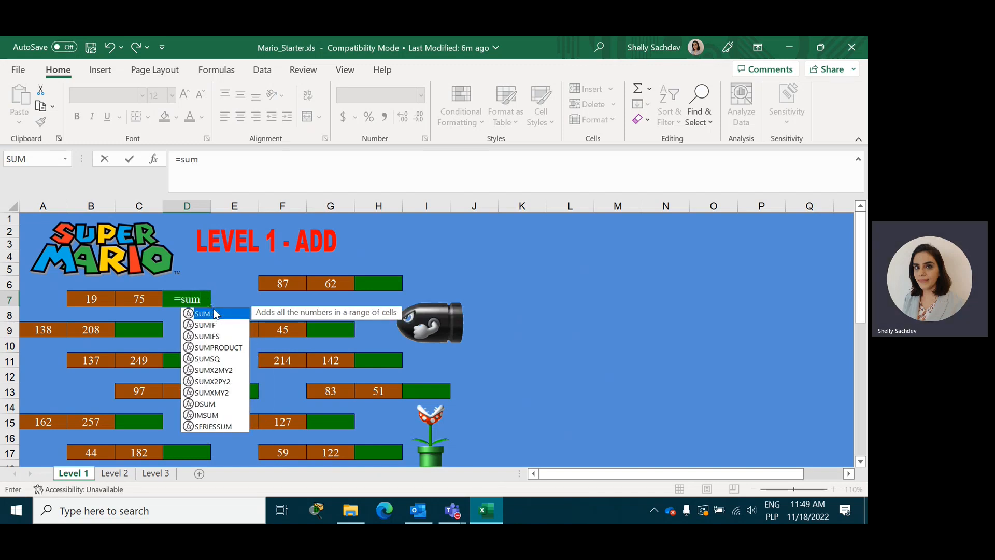
type("(")
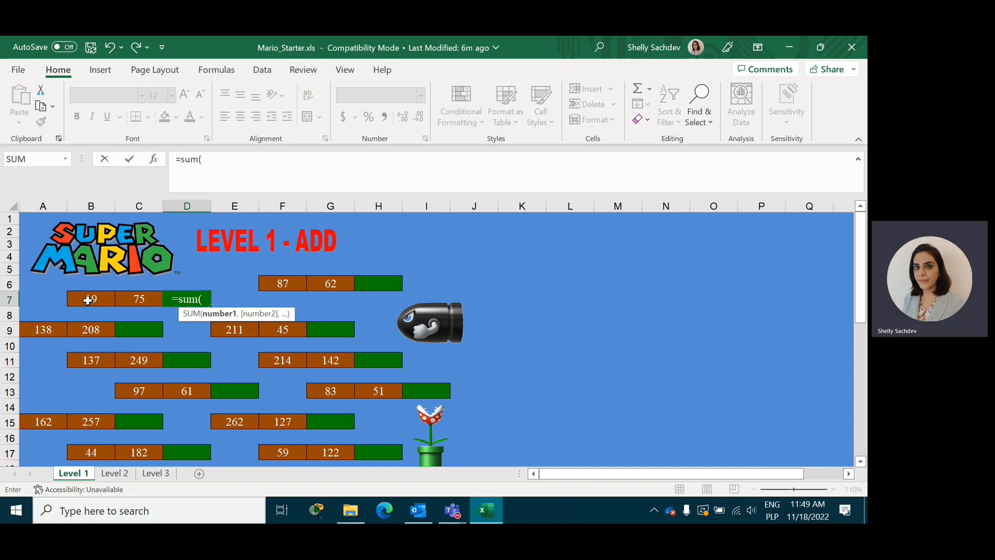
left_click_drag(80, 300, 133, 299)
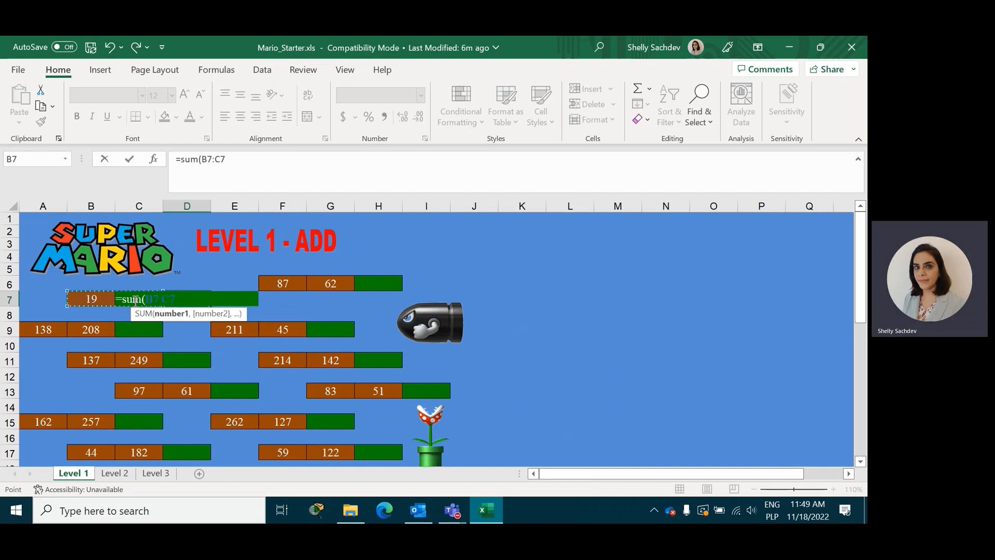
type(")")
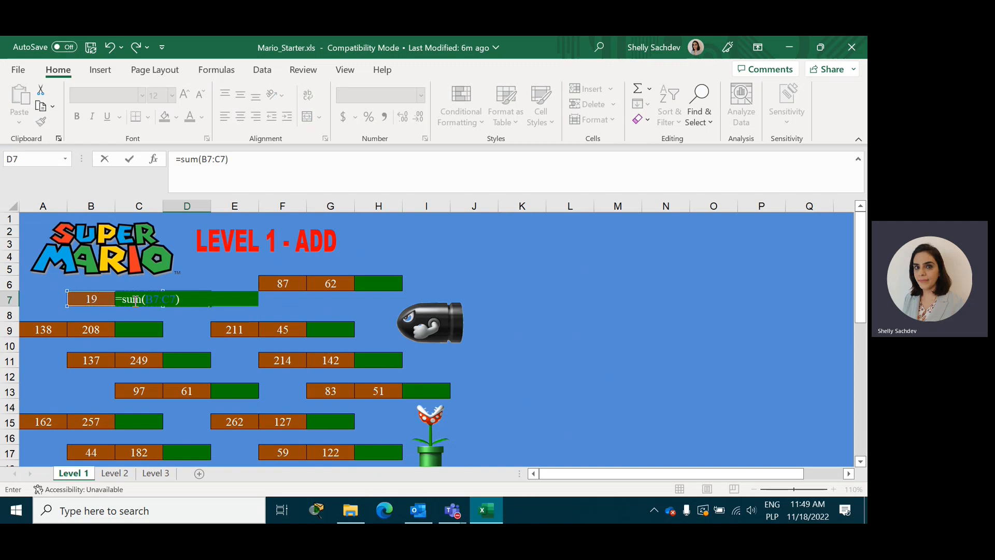
key("Return")
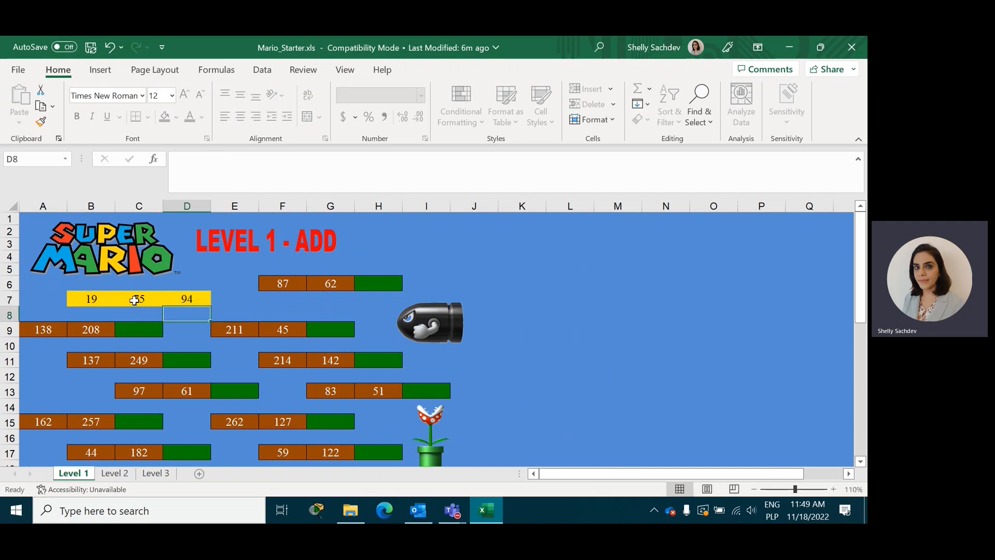
left_click(179, 300)
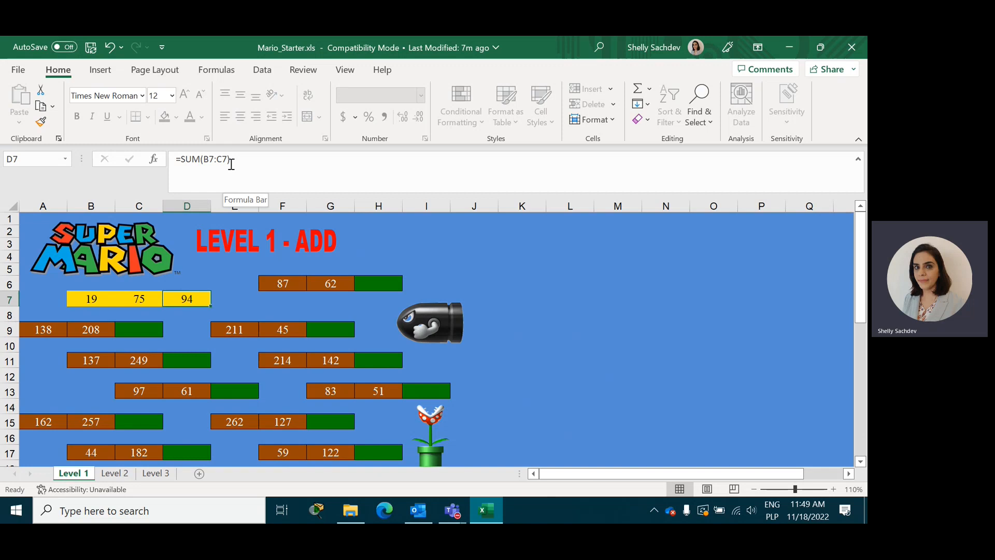
Check the Coins Found counter and answer the 137 and 249 addition in D11 with =SUM(B11:C11)
scroll(214, 284, "down", 3)
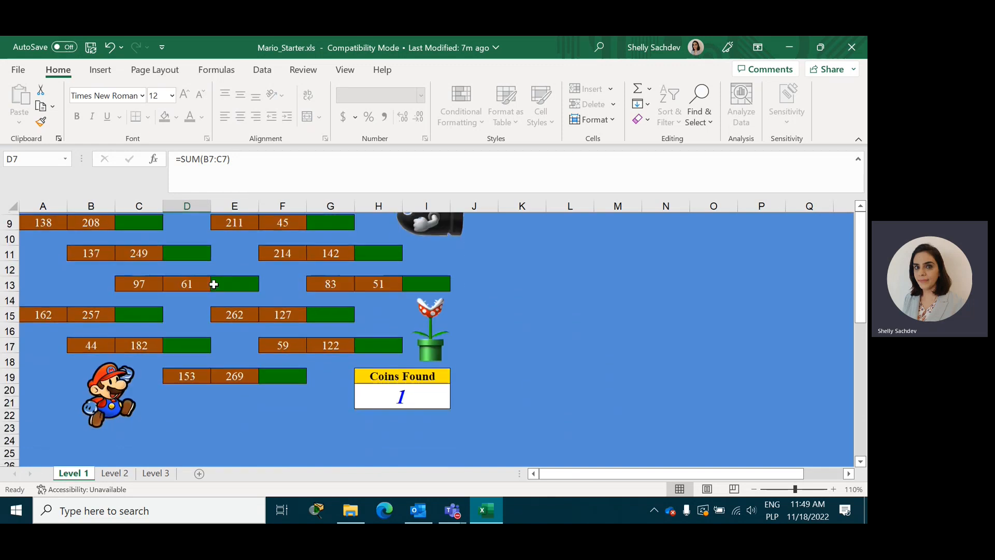
scroll(214, 284, "up", 1)
scroll(214, 285, "up", 1)
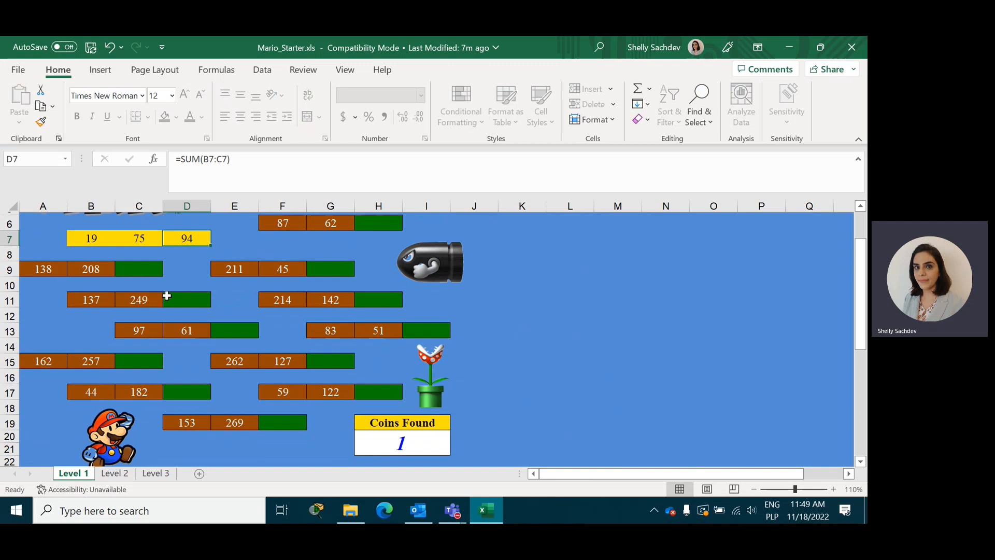
left_click(184, 299)
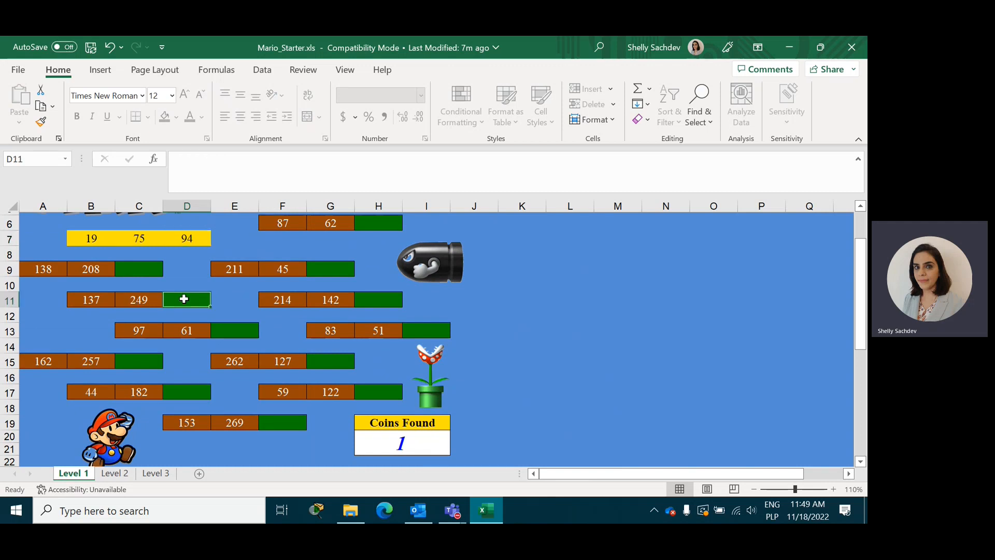
type("=s")
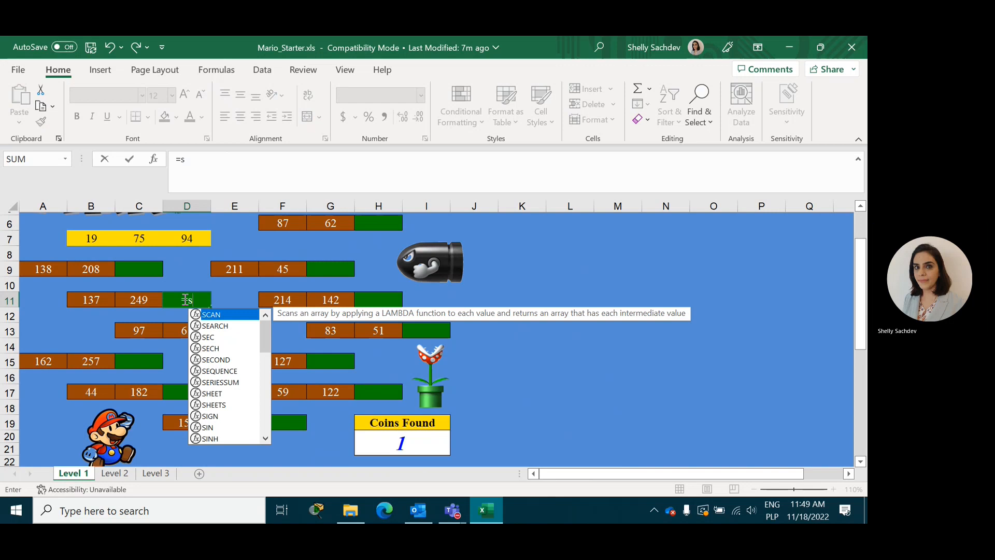
type("um(")
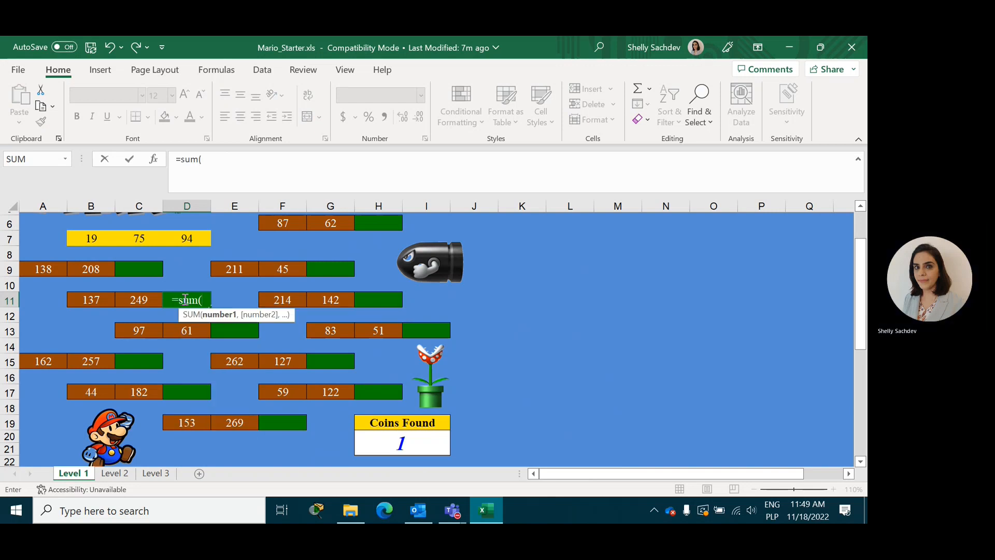
left_click_drag(83, 300, 133, 300)
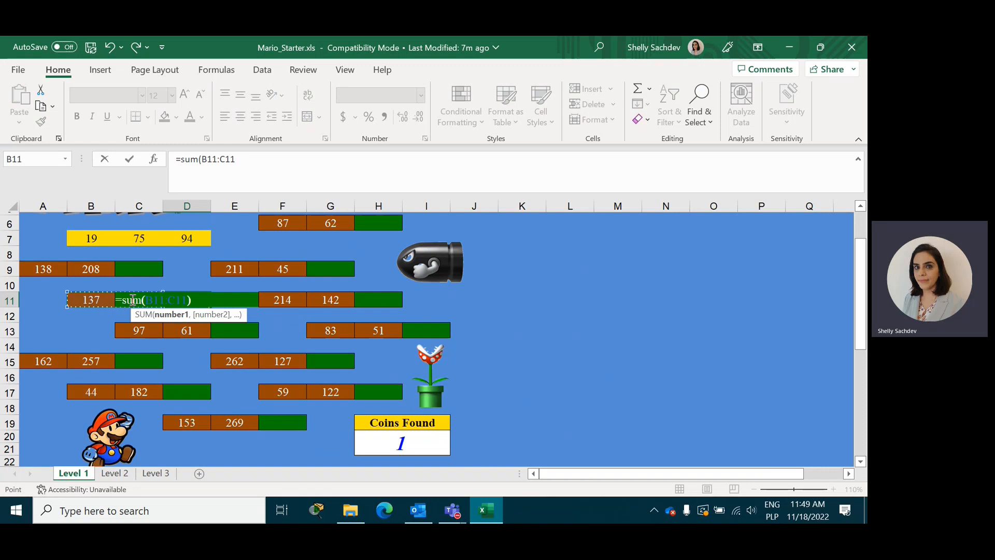
type(")")
key("Return")
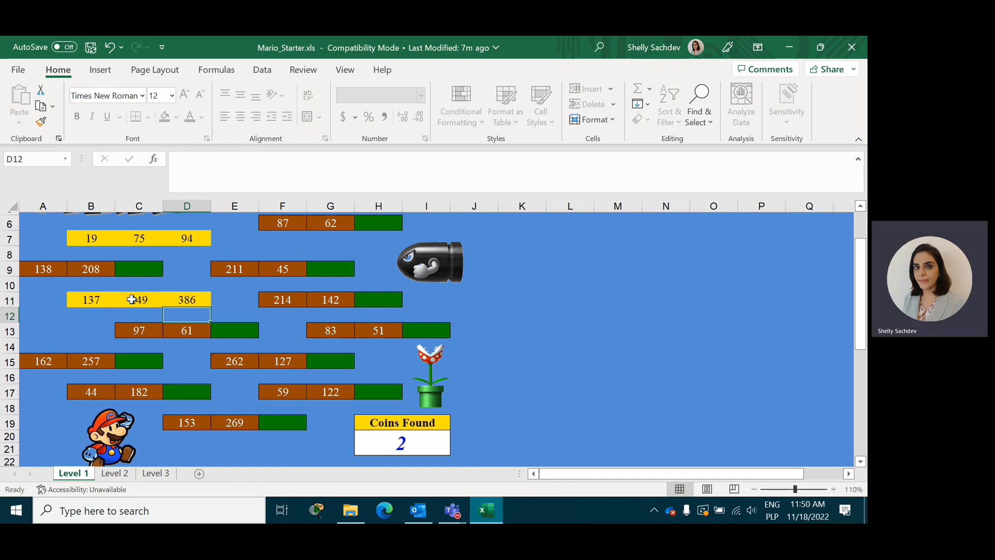
Review the remaining Level 1 questions and look over the add and subtract questions on the Level 2 sheet
scroll(293, 259, "up", 2)
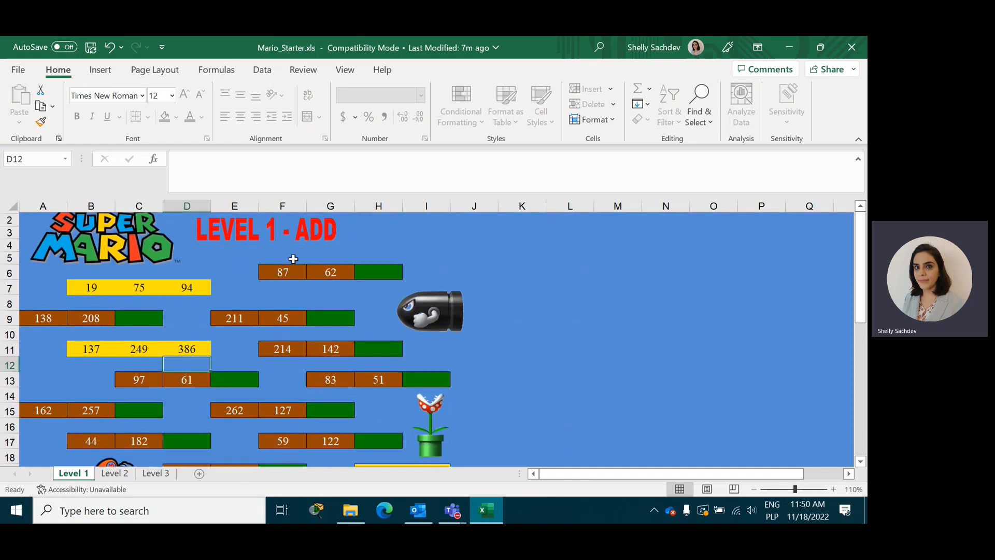
scroll(284, 310, "down", 2)
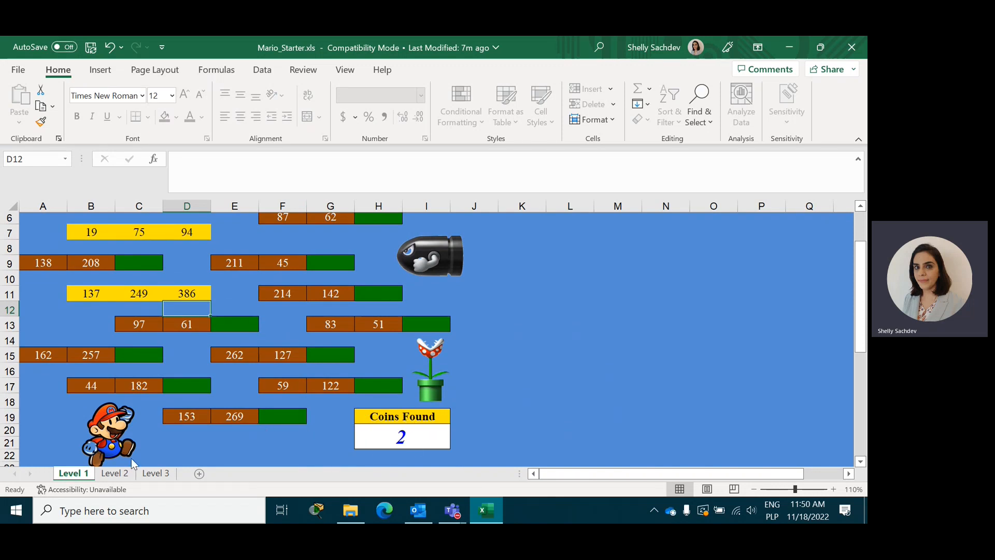
left_click(114, 473)
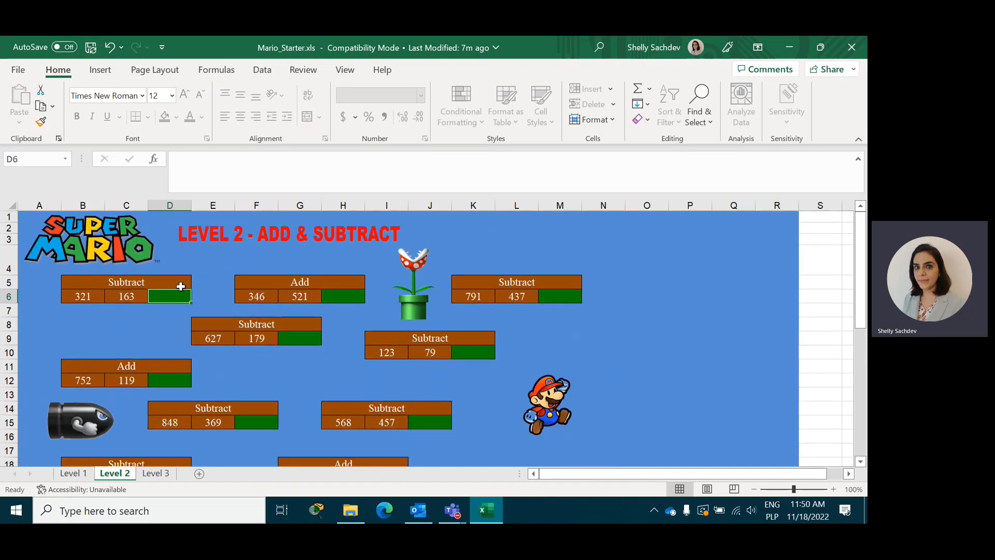
scroll(180, 285, "down", 1)
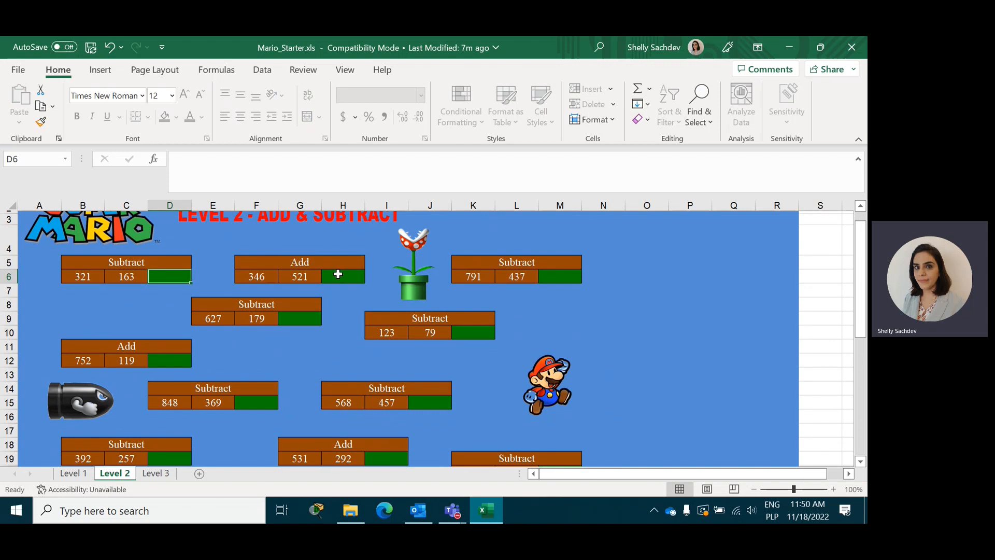
scroll(306, 361, "down", 1)
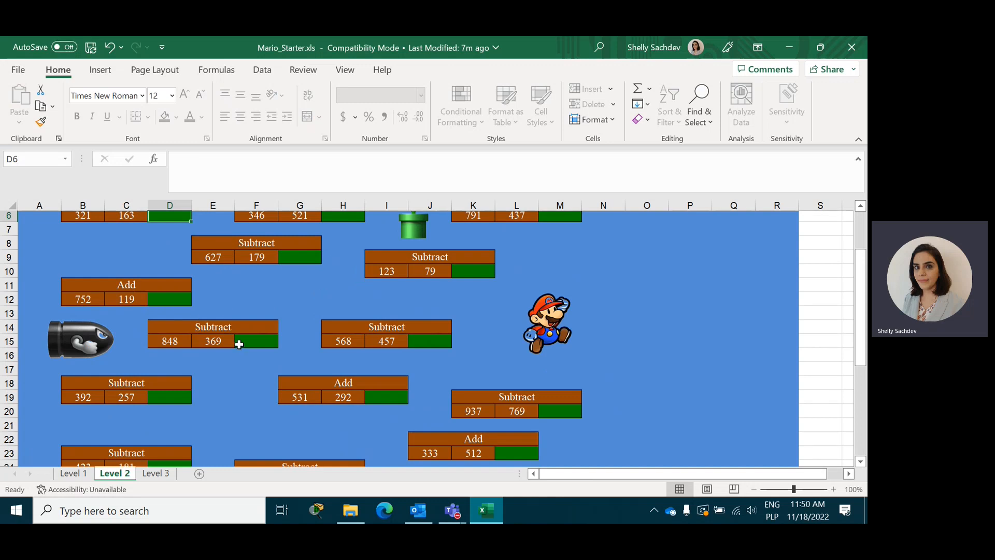
scroll(239, 344, "up", 2)
scroll(239, 344, "down", 2)
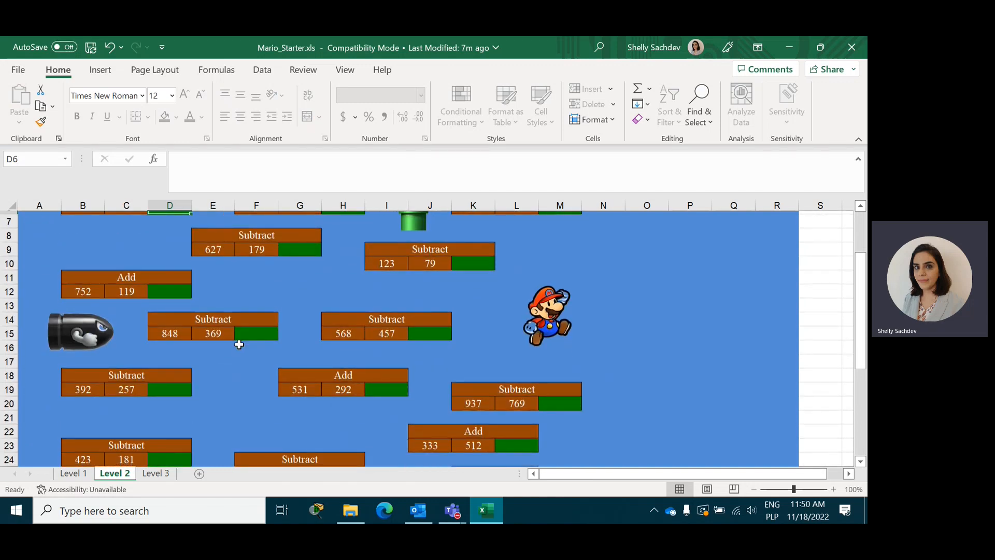
Answer the 848 and 369 subtraction in cell F15 of Level 2 with the formula =D15-E15
left_click(213, 336)
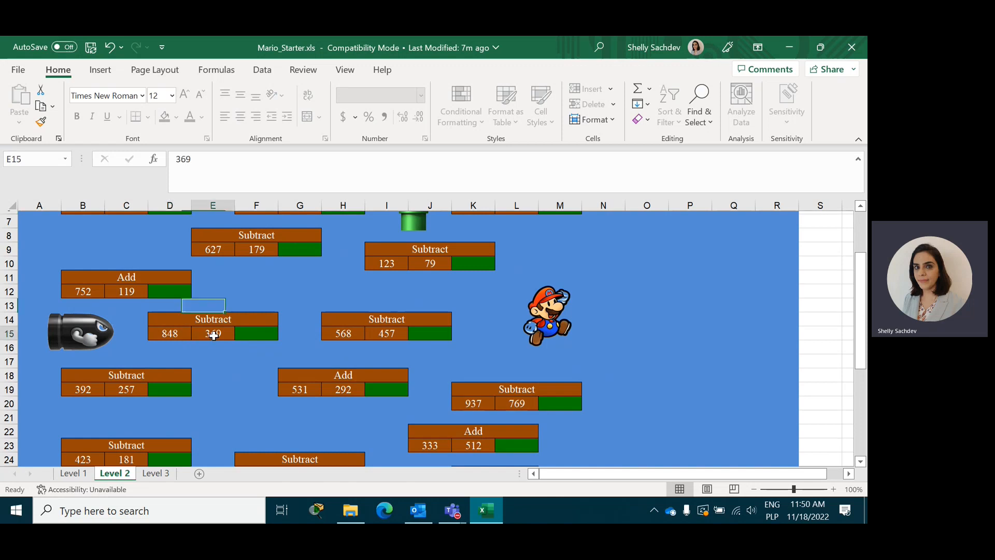
left_click(170, 334)
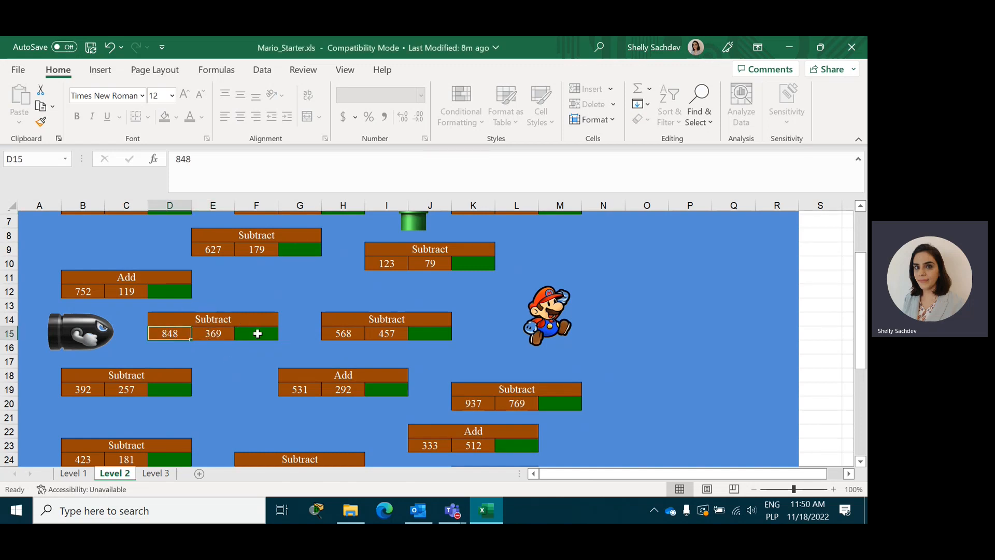
left_click(258, 334)
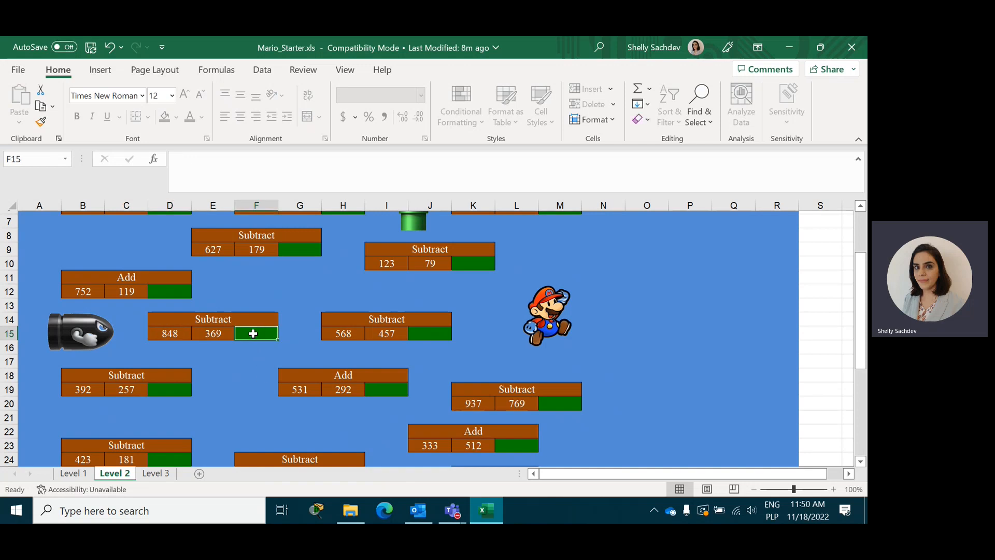
type("=")
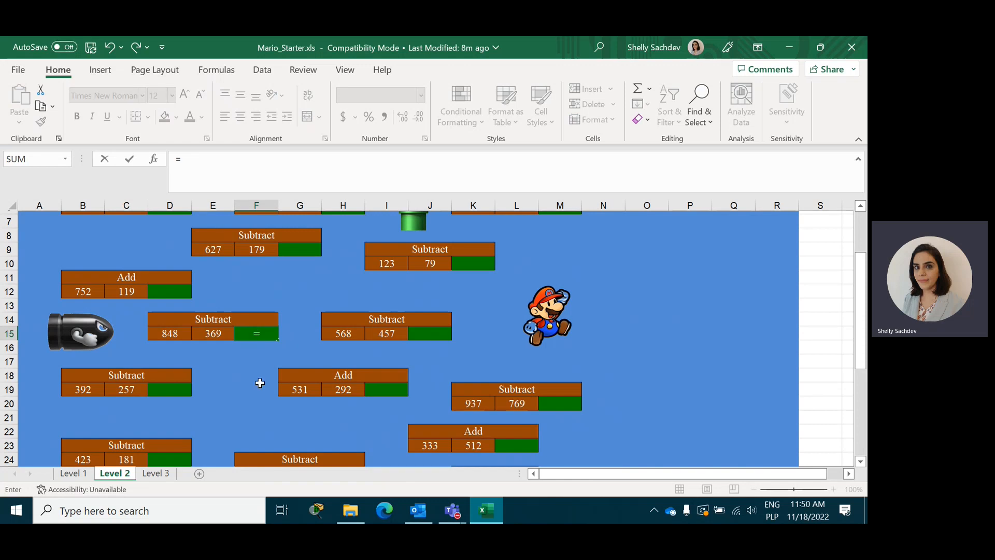
left_click(167, 333)
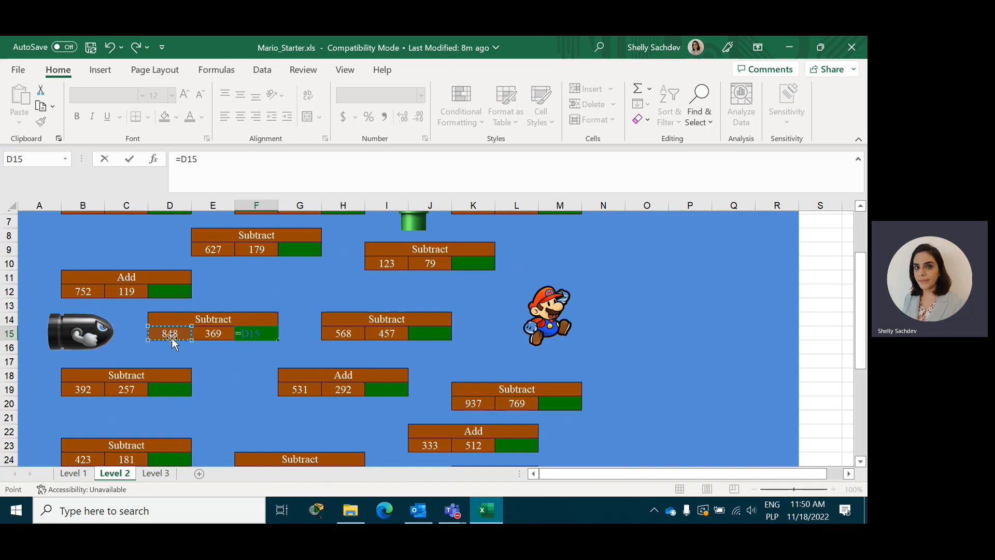
type("-")
left_click(215, 331)
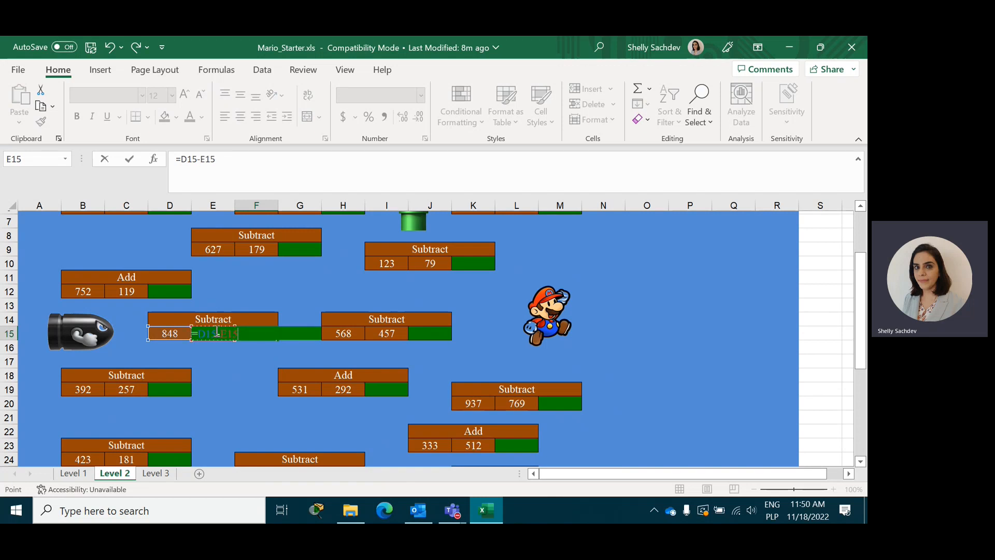
key("Return")
left_click(258, 333)
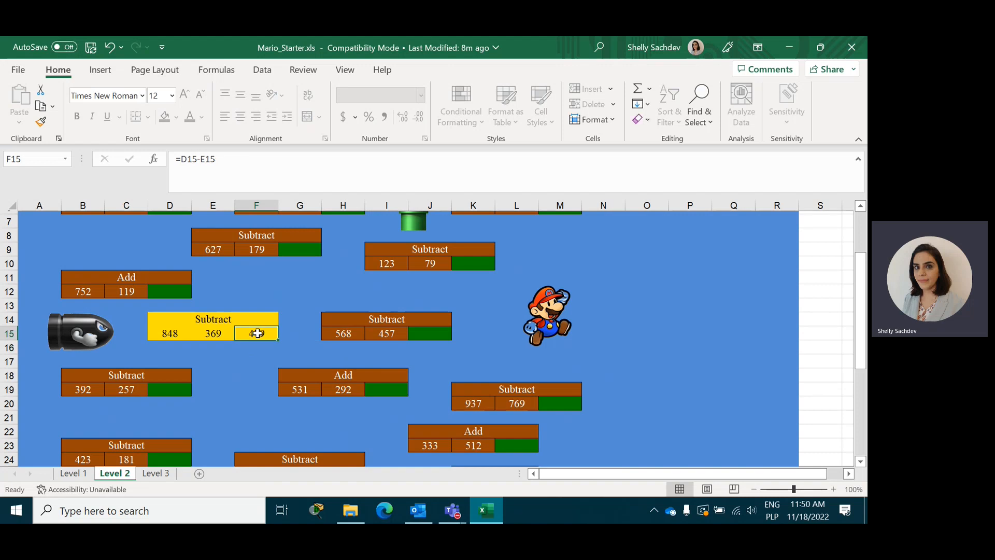
Answer the 937 and 769 subtraction in cell M20 of Level 2 with the formula =K20-L20
scroll(258, 333, "down", 3)
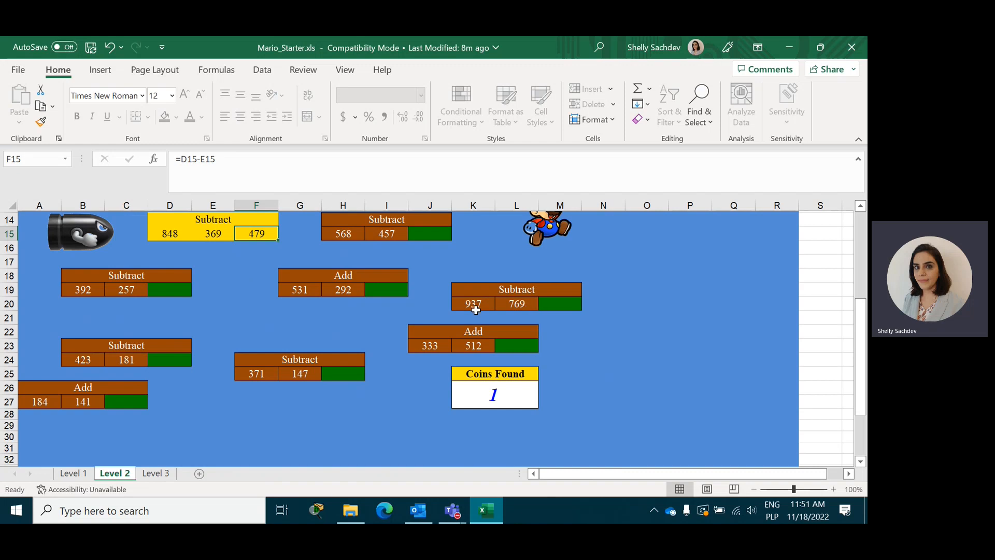
left_click(558, 303)
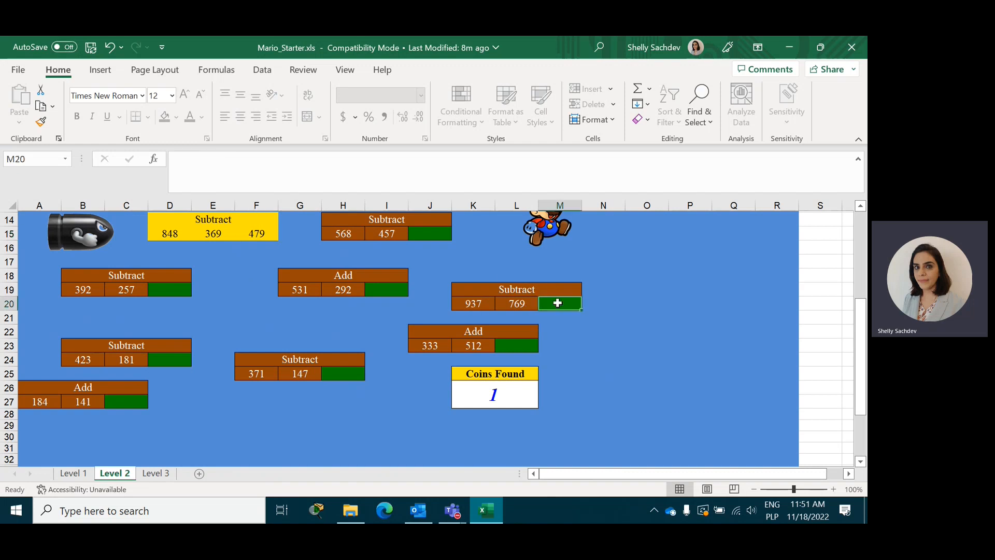
type("=")
left_click(476, 305)
type("-")
left_click(512, 310)
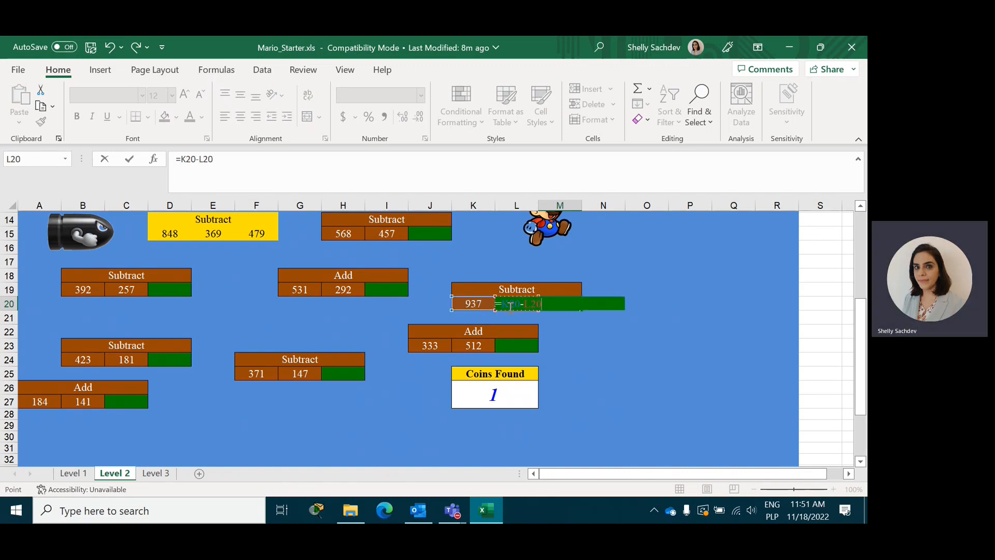
key("Return")
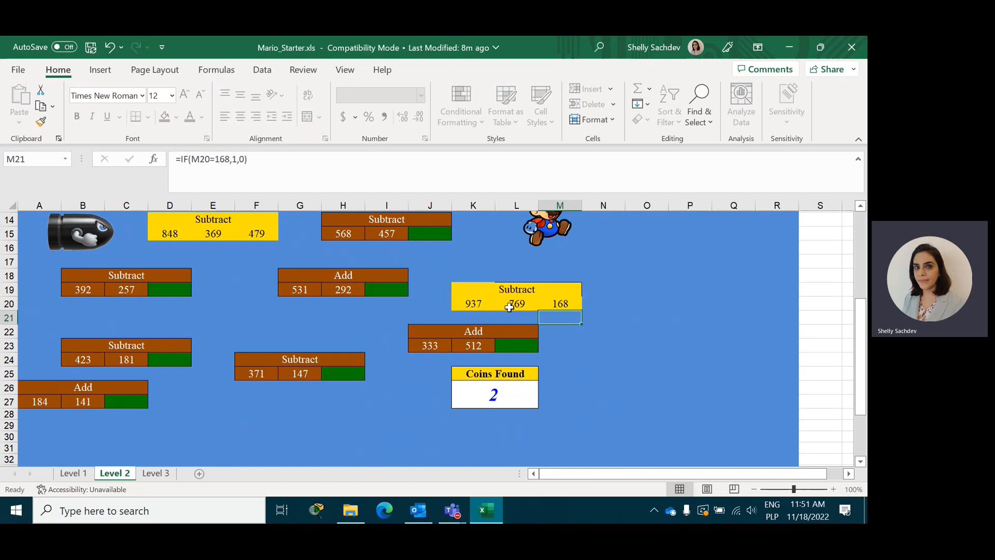
Review the remaining Level 2 questions and its Coins Found counter, and switch to the Level 3 sheet
scroll(546, 300, "up", 3)
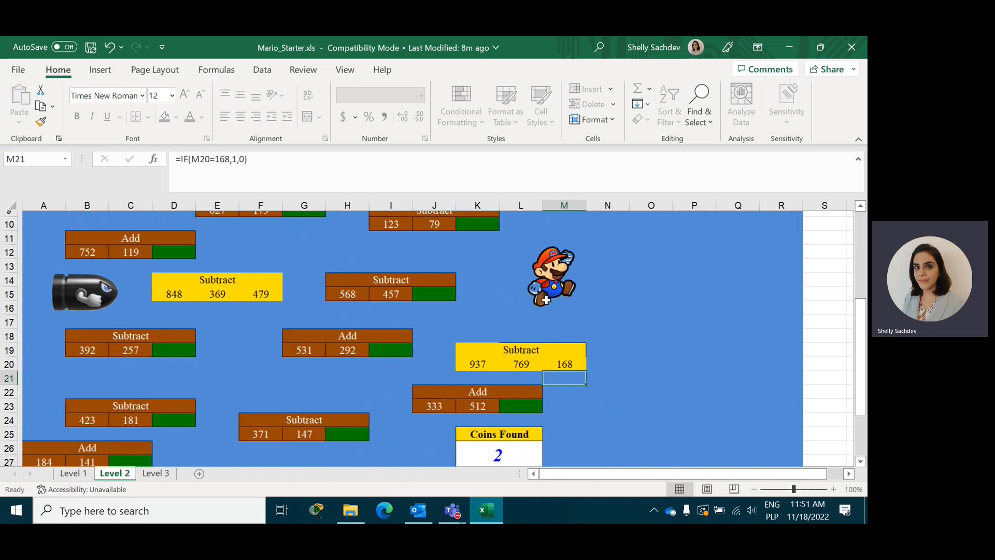
scroll(426, 371, "up", 1)
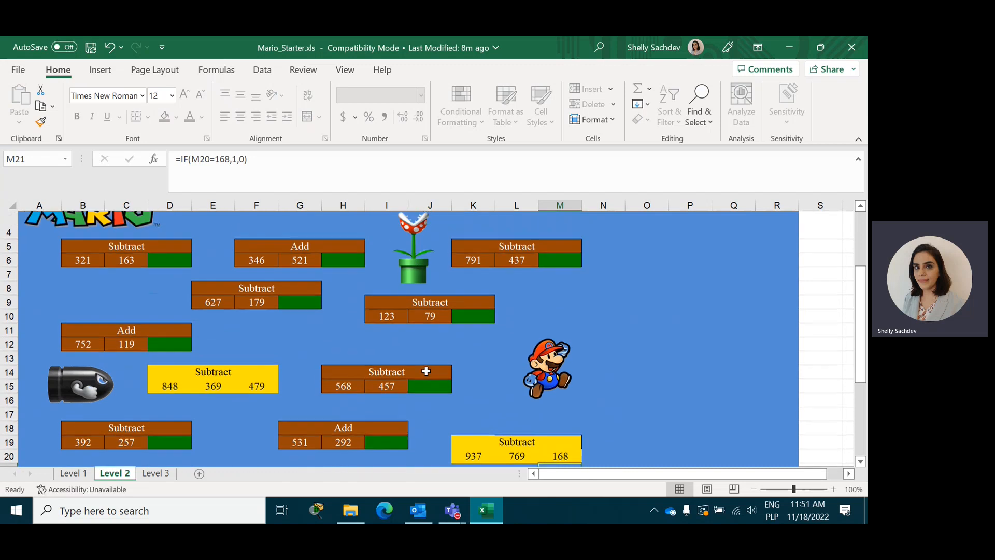
scroll(426, 371, "down", 4)
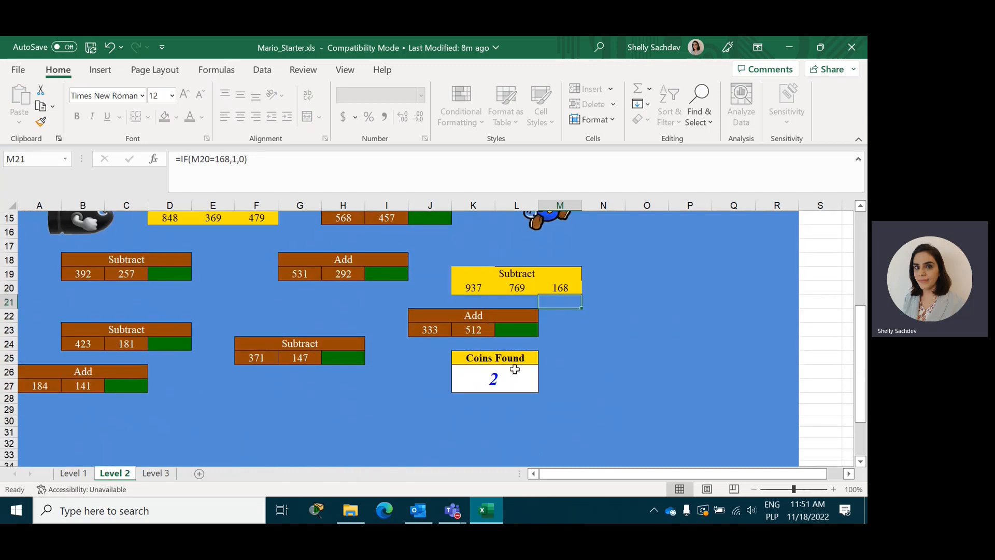
left_click(150, 474)
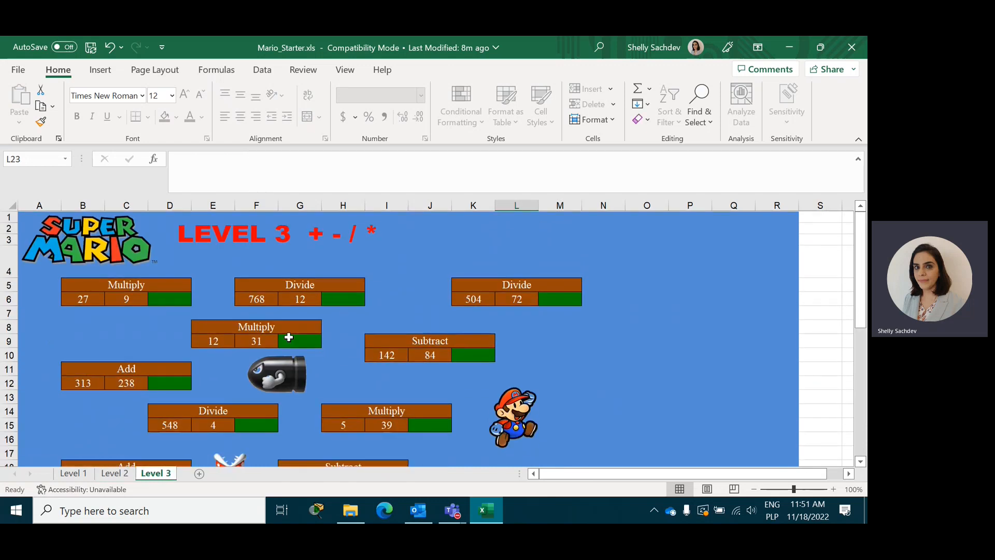
Answer the 27 and 9 multiplication in cell D6 of Level 3 with the formula =B6*C6
scroll(289, 337, "down", 2)
scroll(288, 338, "up", 1)
scroll(289, 337, "up", 1)
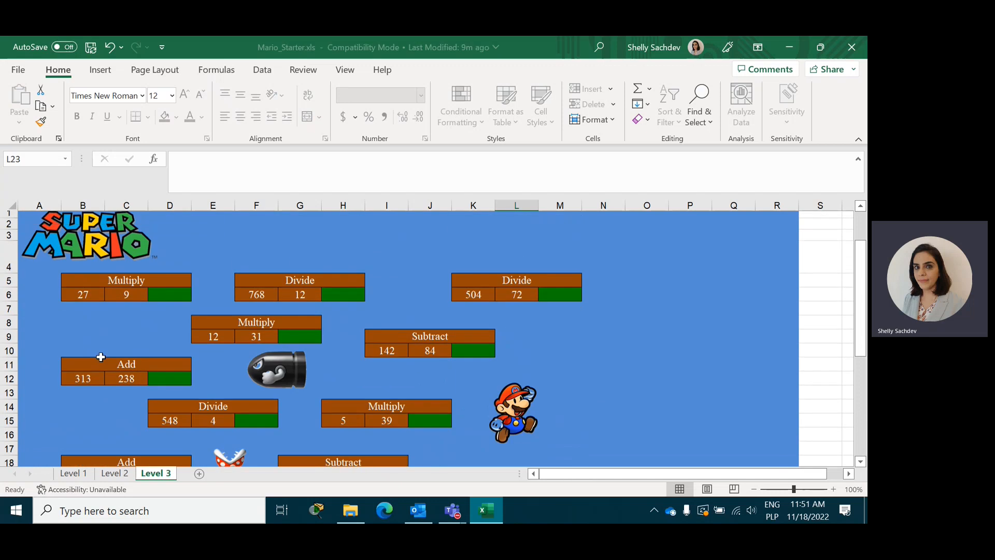
scroll(306, 400, "down", 4)
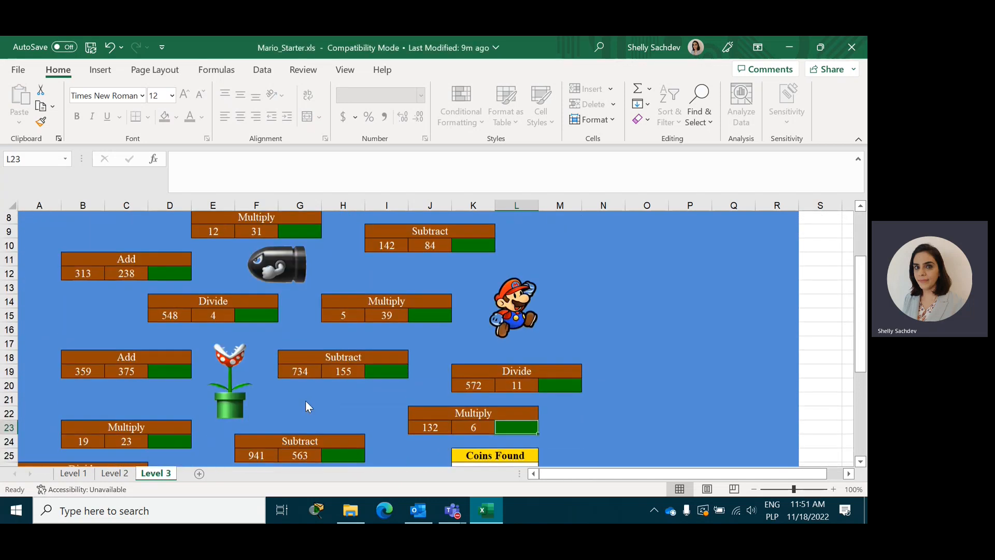
scroll(306, 406, "up", 4)
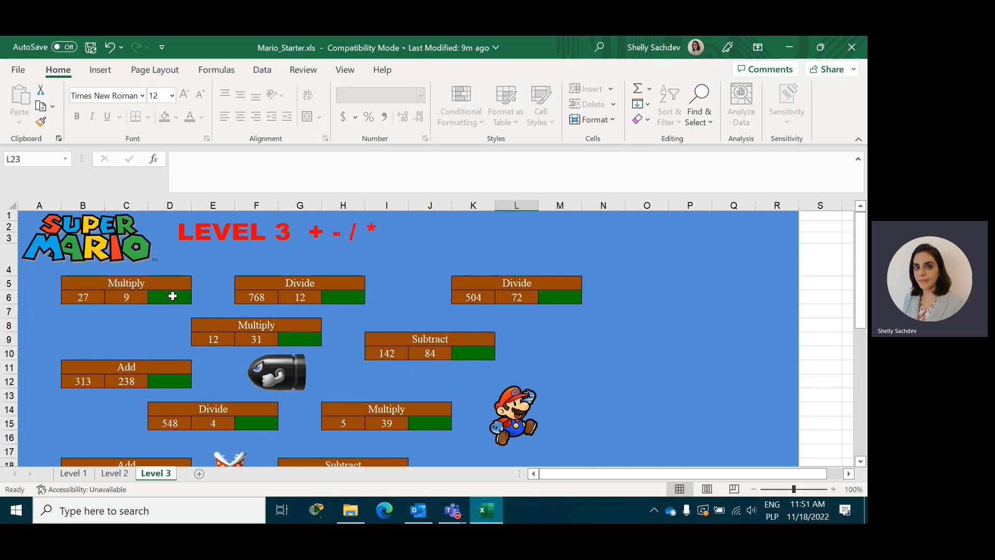
left_click(172, 297)
type("=")
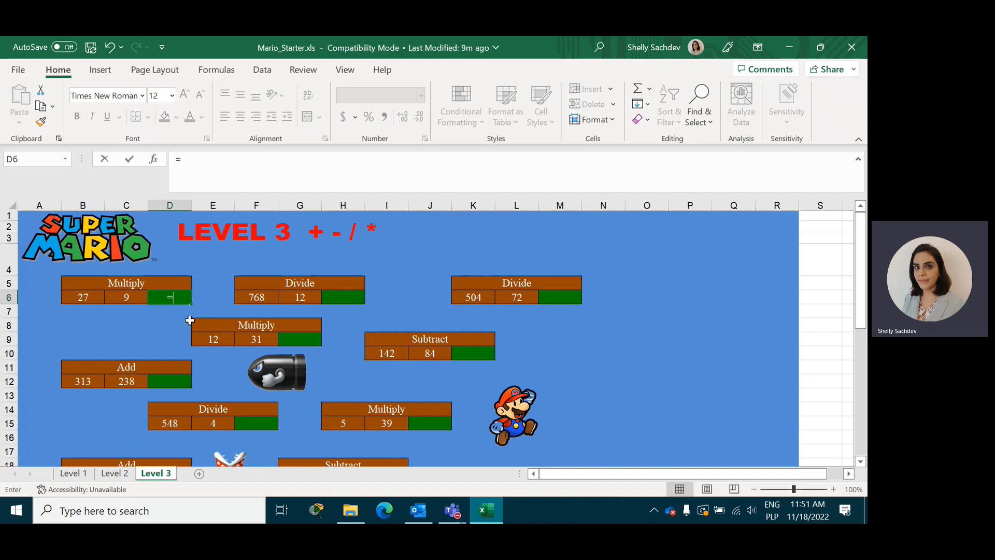
left_click(85, 295)
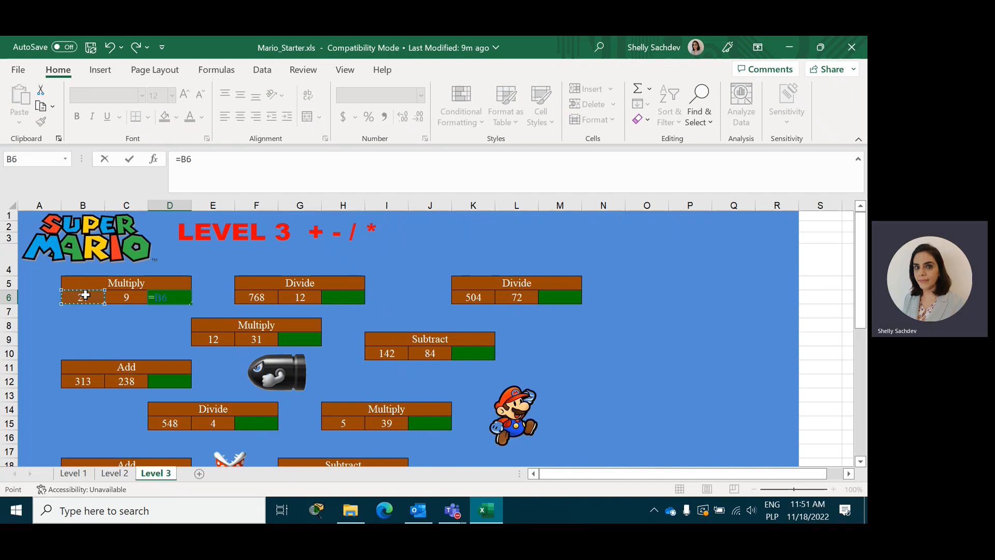
type("*")
left_click(126, 297)
key("Return")
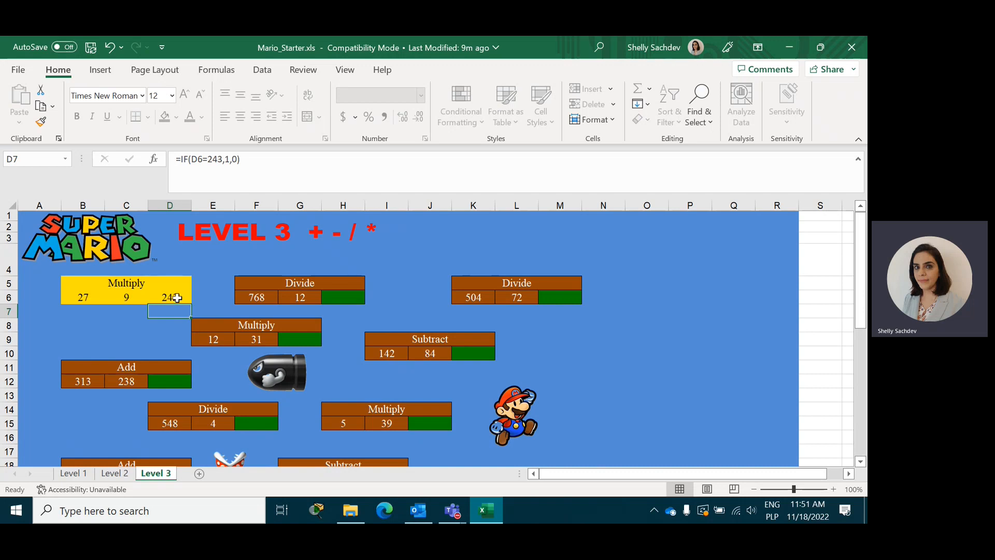
Answer the 5 and 39 multiplication in cell J15 of Level 3 with the formula =H15*I15
scroll(177, 298, "down", 3)
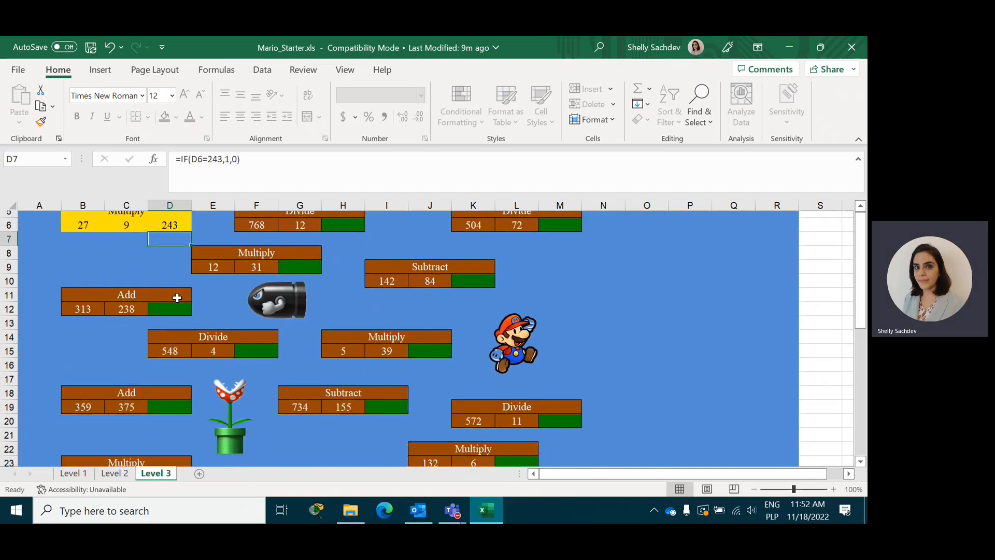
scroll(177, 297, "down", 2)
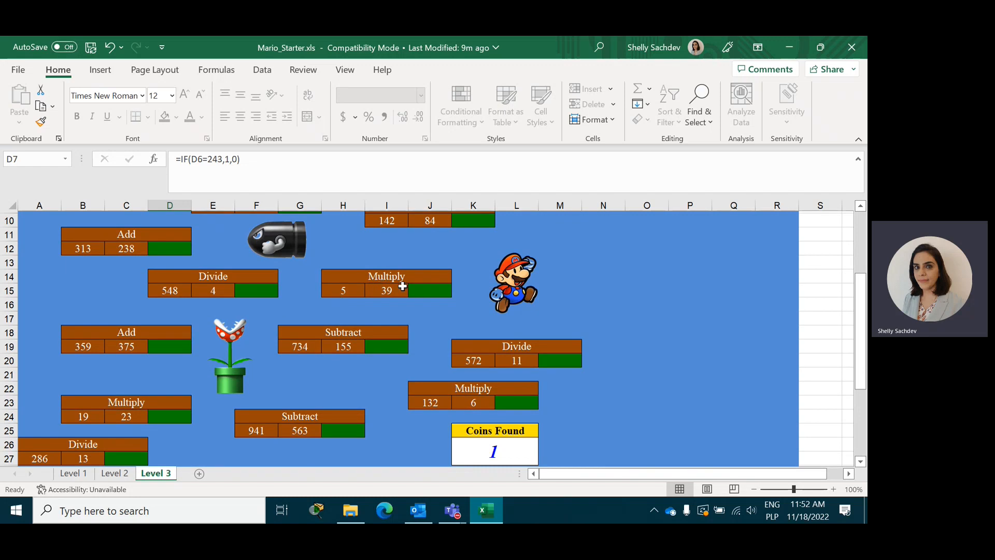
left_click(429, 288)
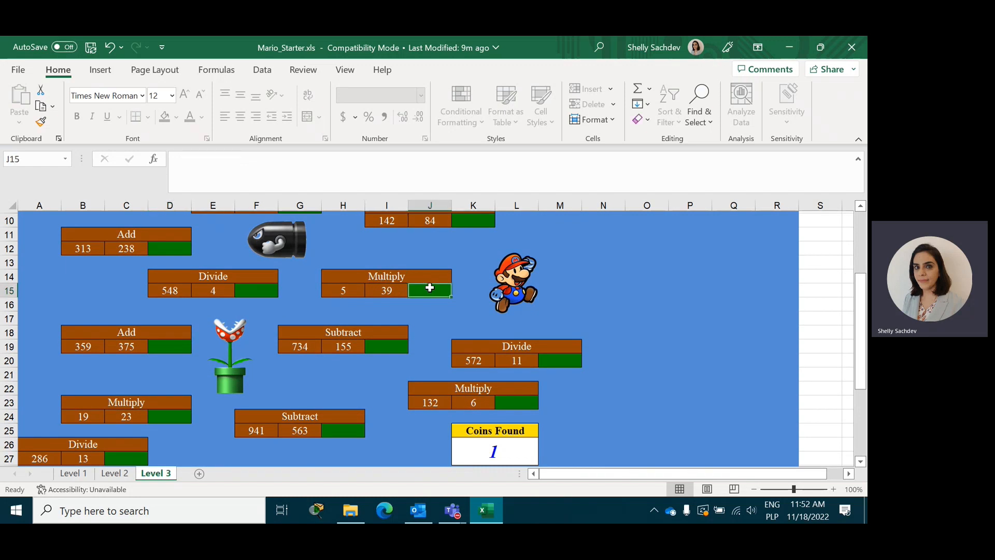
type("=")
left_click(350, 289)
type("*")
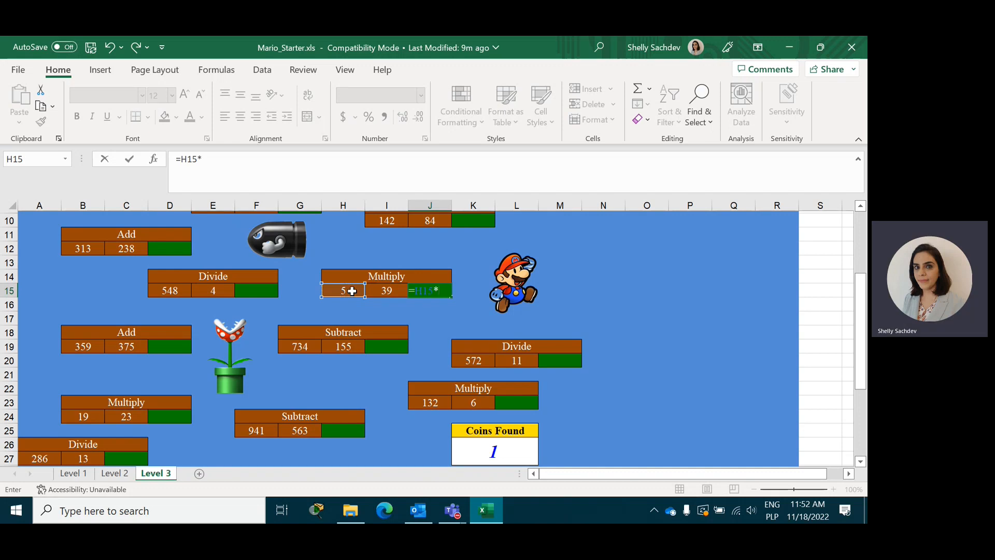
left_click(383, 291)
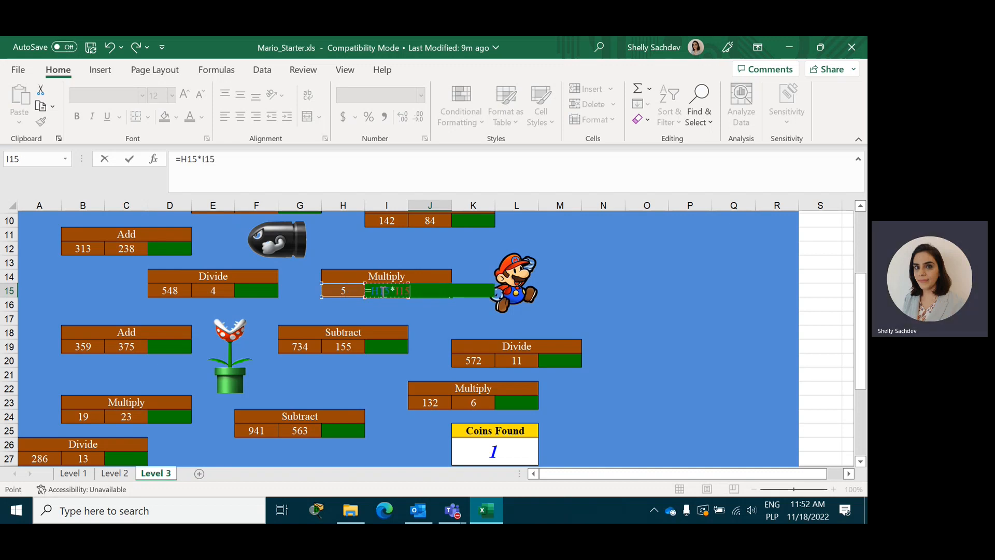
key("Return")
left_click(426, 290)
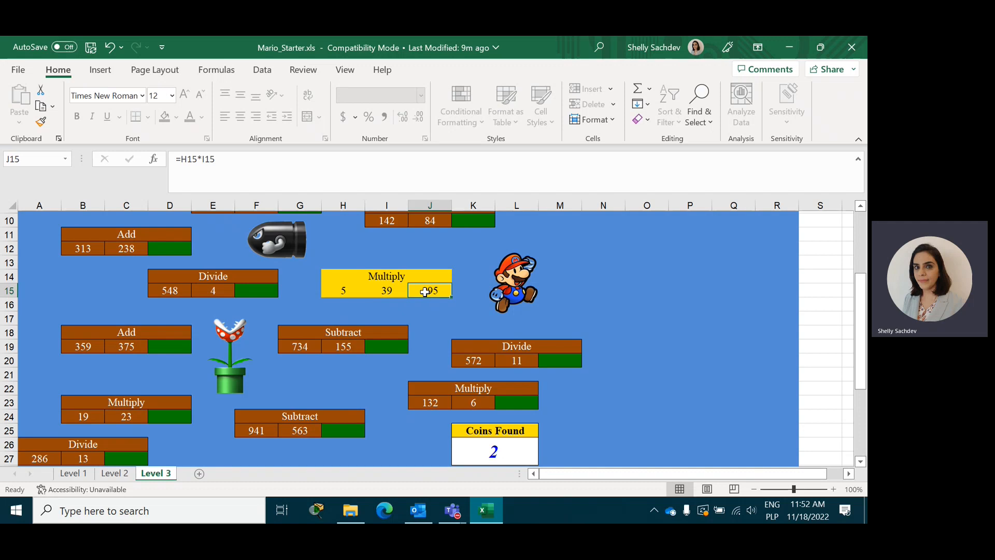
Answer the 572 and 11 division in cell M20 of Level 3 with the formula =K20/L20
scroll(423, 291, "up", 3)
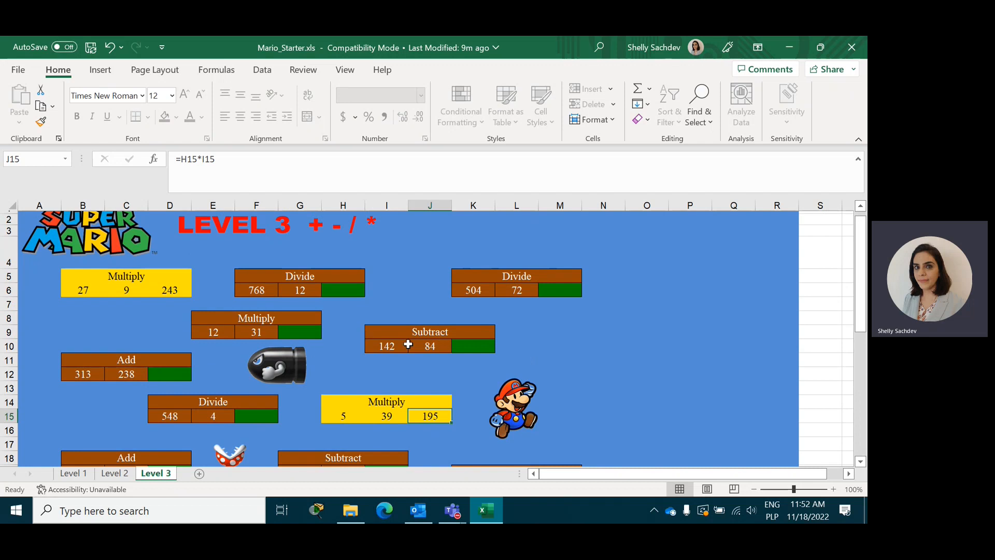
scroll(452, 349, "down", 5)
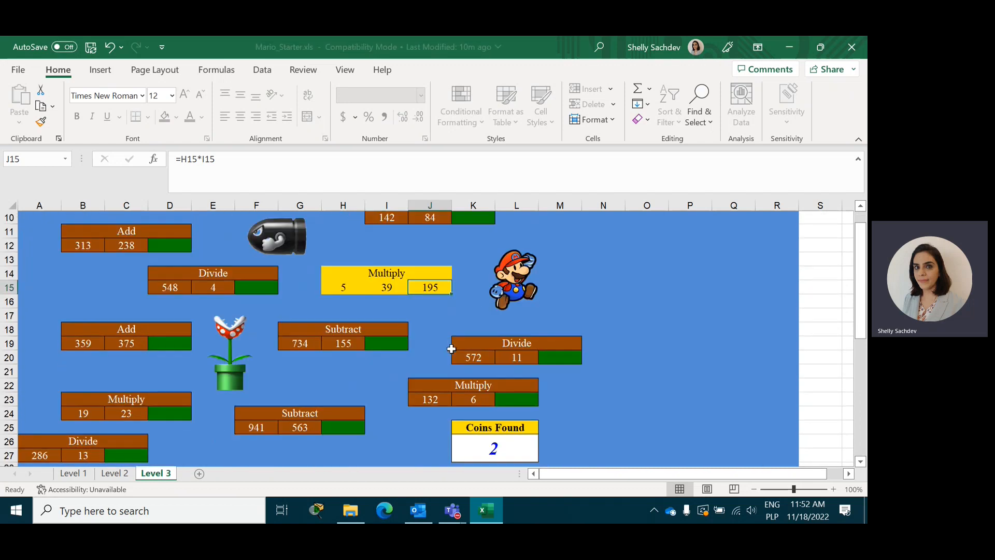
scroll(451, 348, "up", 2)
left_click(451, 349)
right_click(452, 349)
left_click(649, 317)
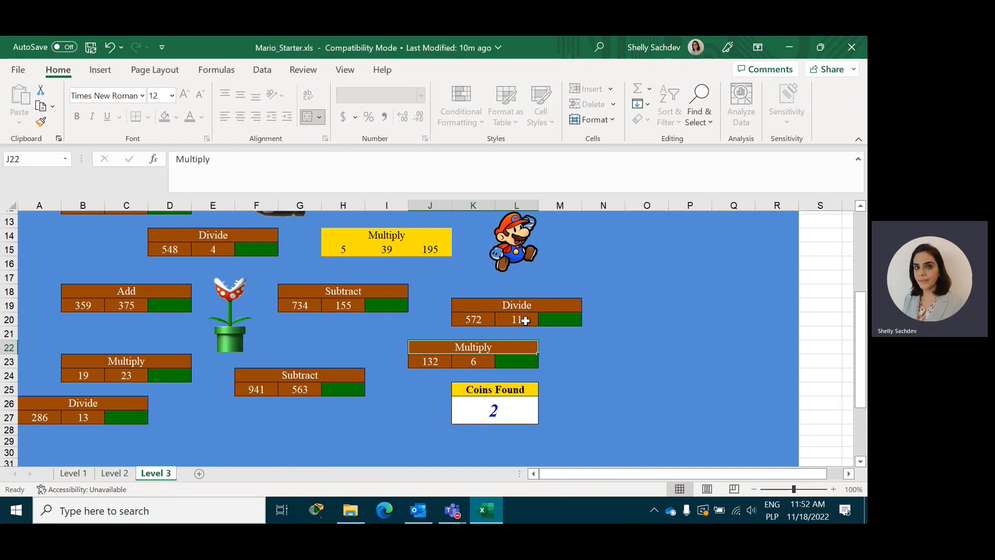
left_click(556, 319)
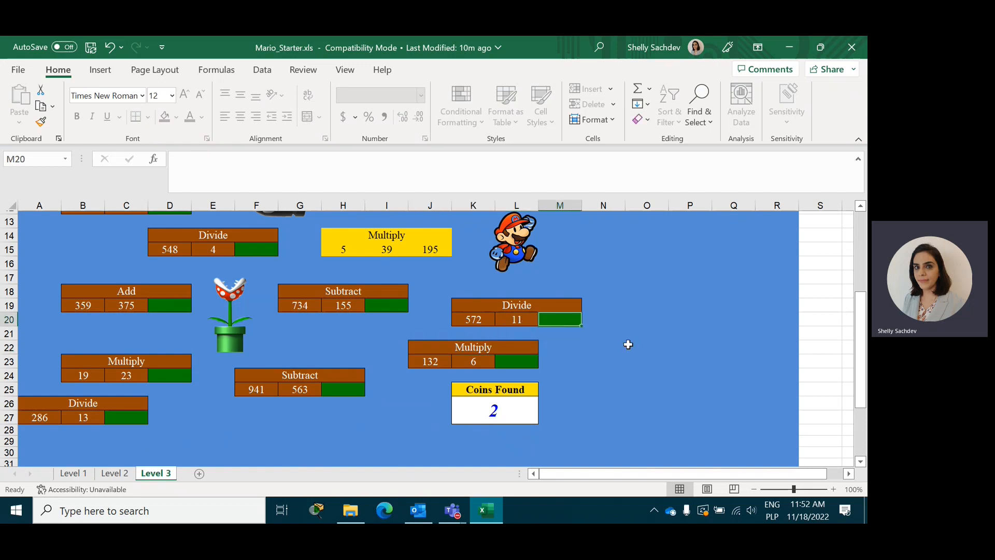
type("=")
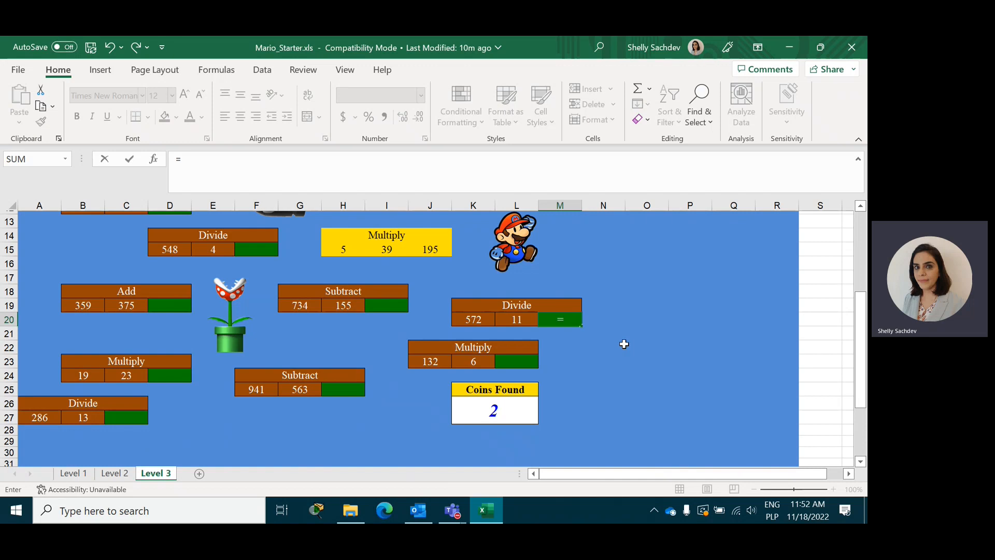
left_click(483, 320)
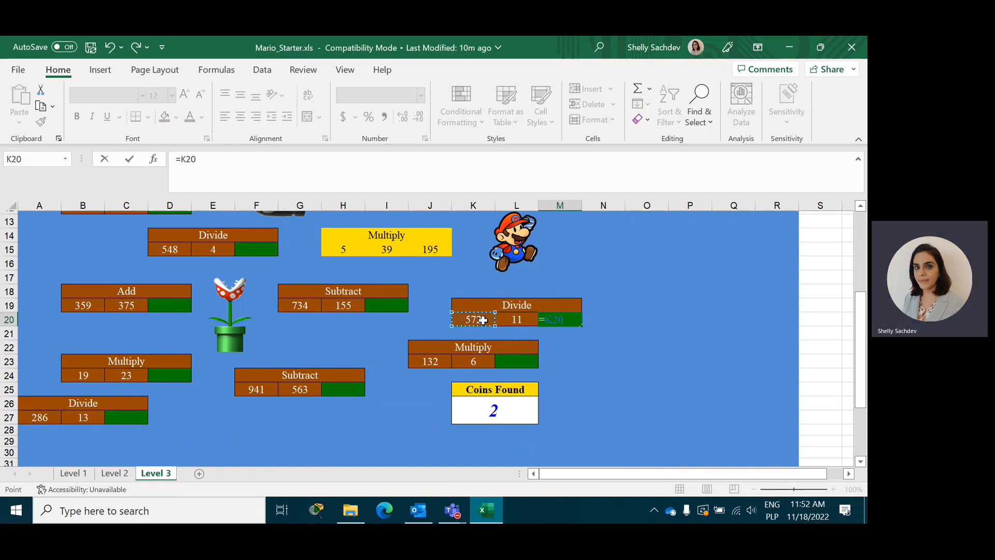
type("/")
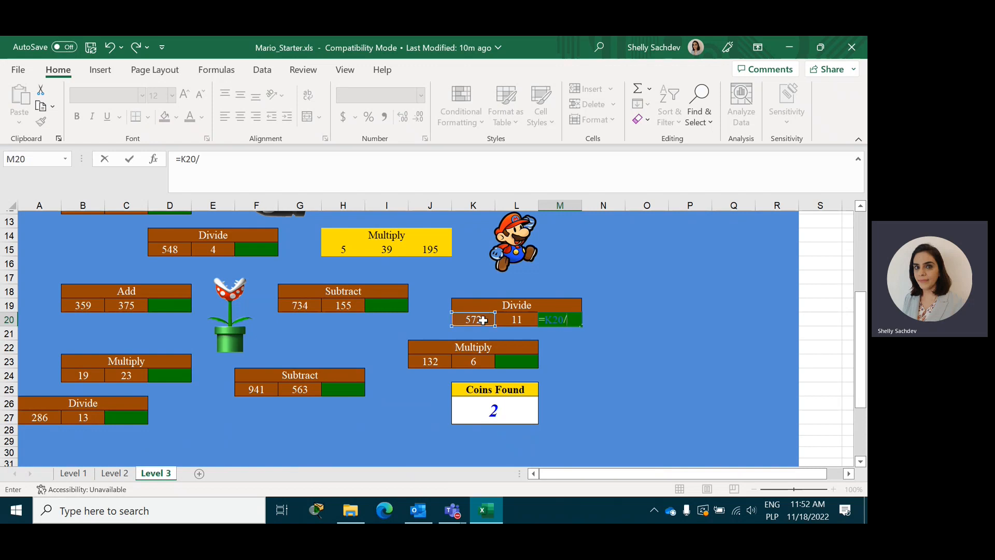
left_click(529, 318)
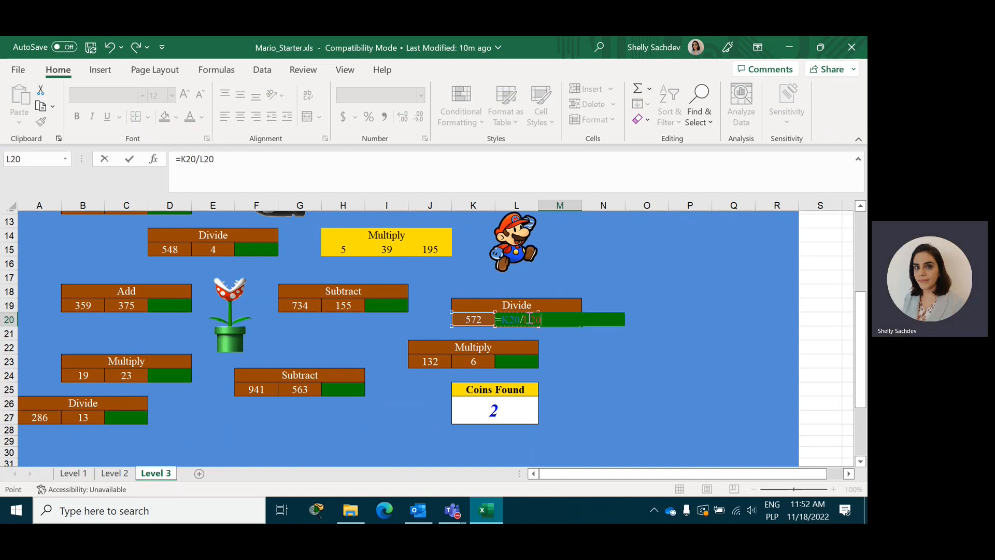
key("Return")
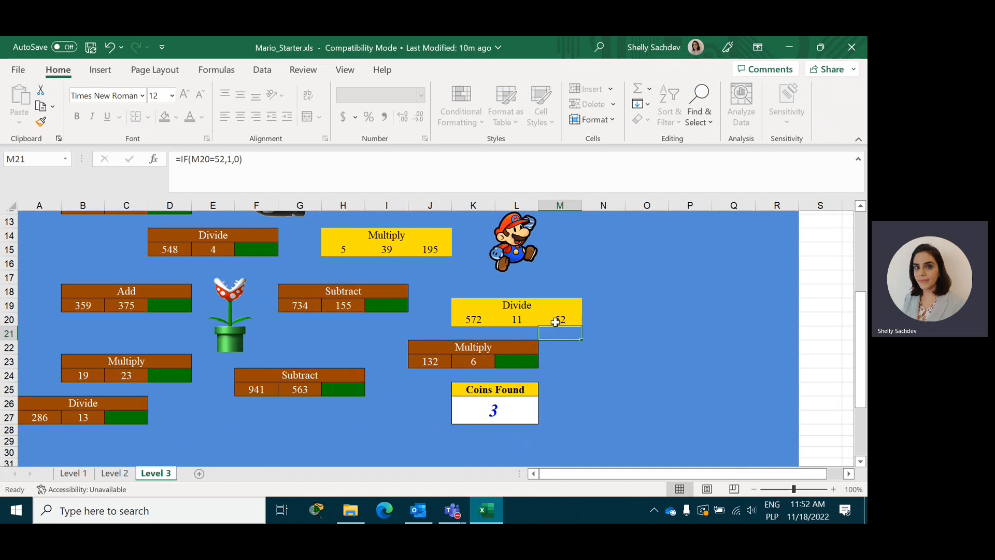
Answer the 286 and 13 division in cell C27 of Level 3 with the formula =A27/B27
scroll(555, 322, "down", 1)
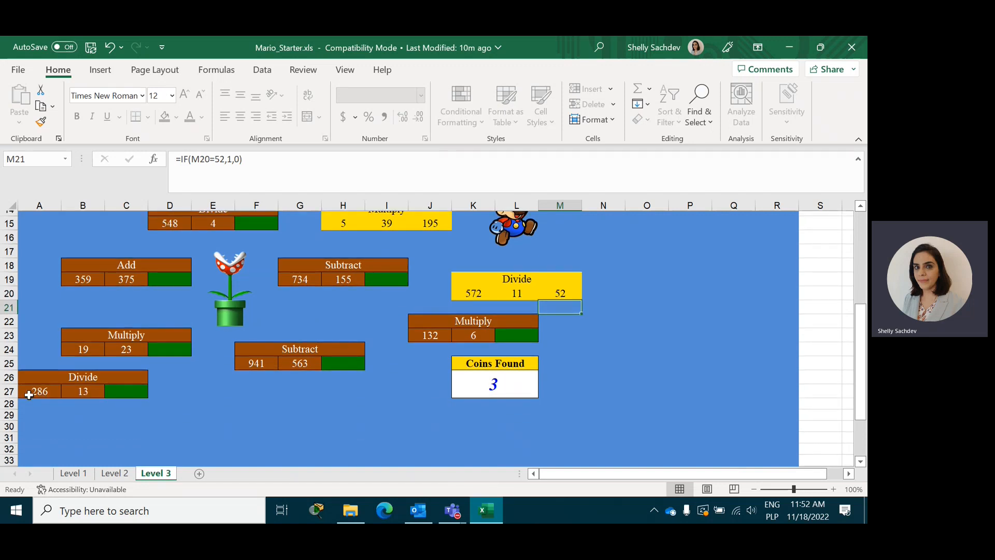
left_click(128, 392)
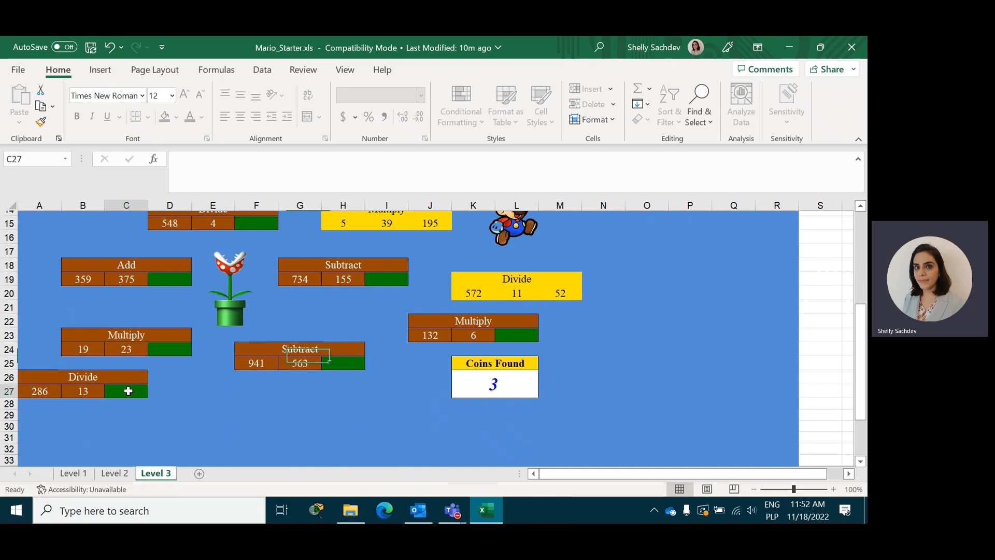
type("=")
left_click(43, 390)
type("/")
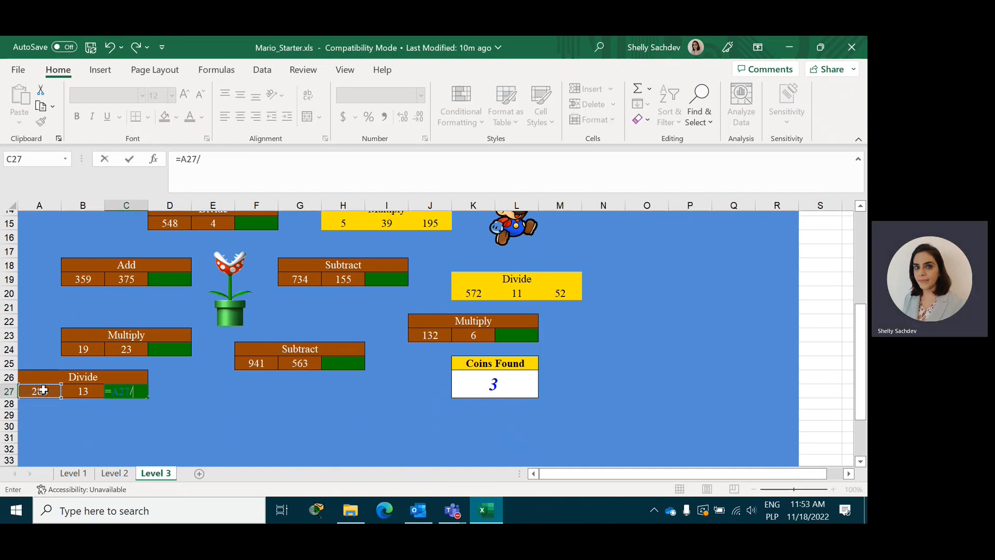
left_click(85, 389)
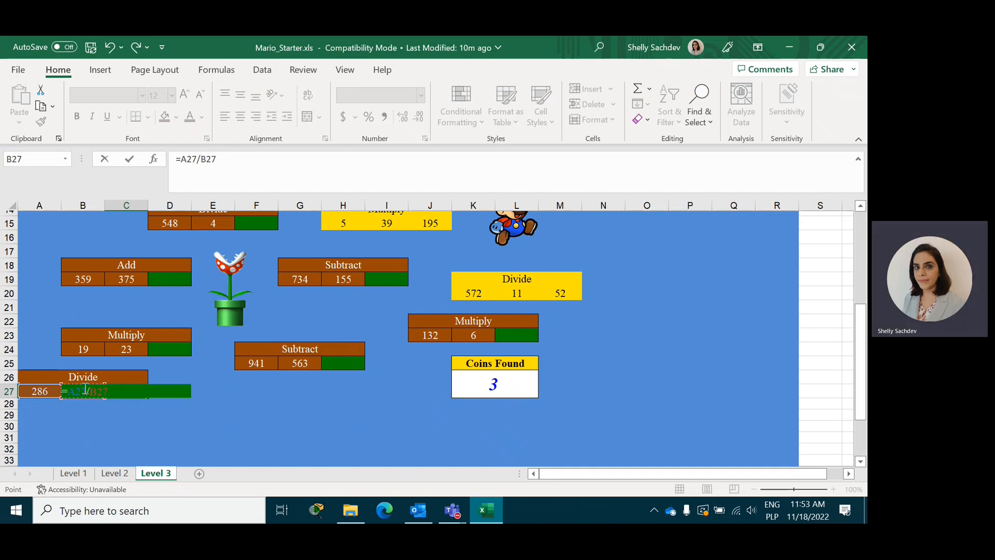
key("Return")
left_click(115, 390)
Review the remaining Level 3 questions and the Coins Found counter, and switch to the Teams meeting window
scroll(223, 327, "up", 5)
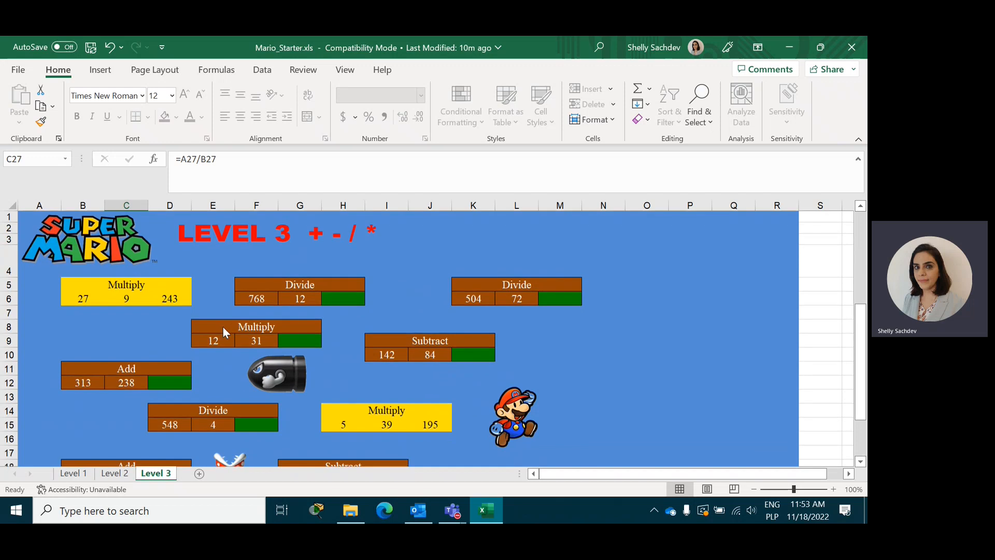
scroll(338, 361, "down", 4)
scroll(504, 404, "down", 1)
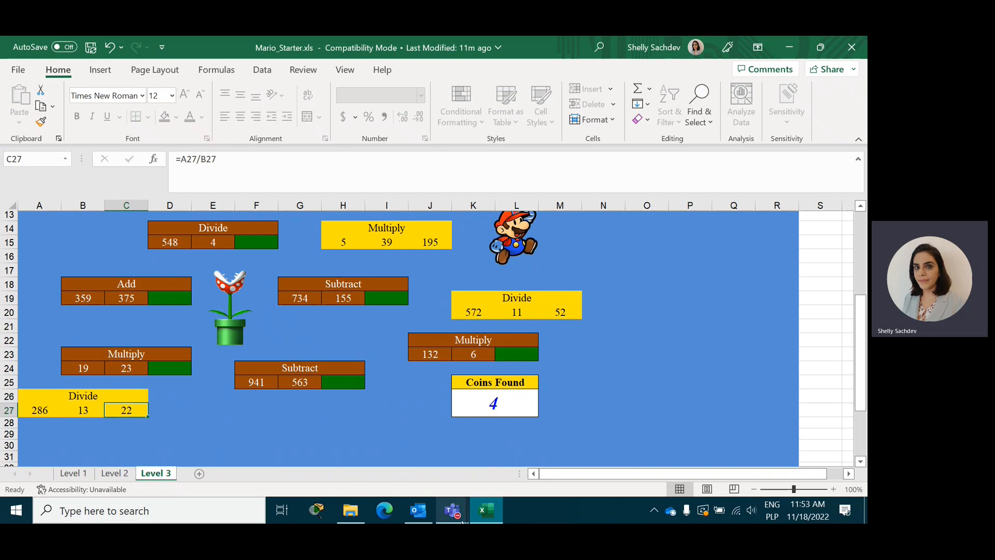
mouse_move(453, 510)
left_click(508, 471)
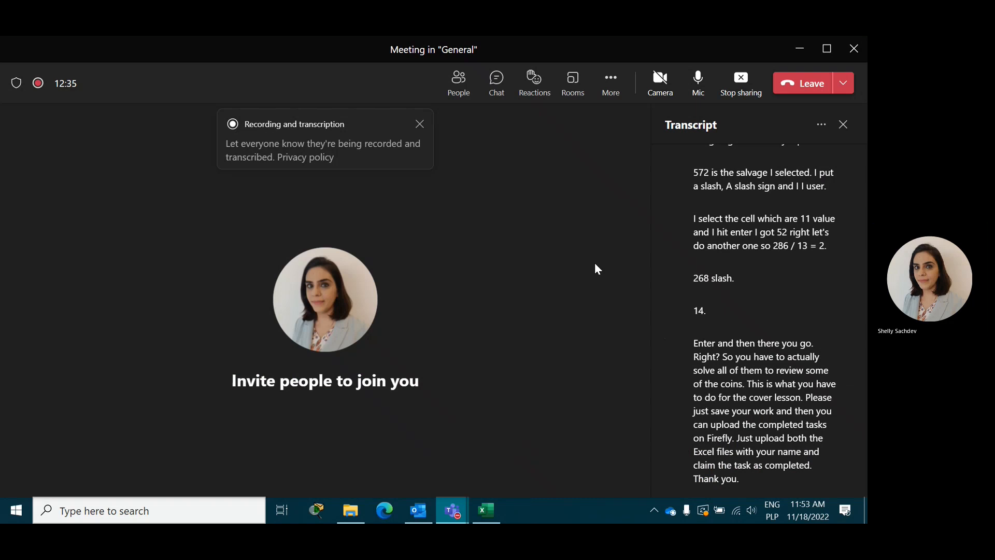